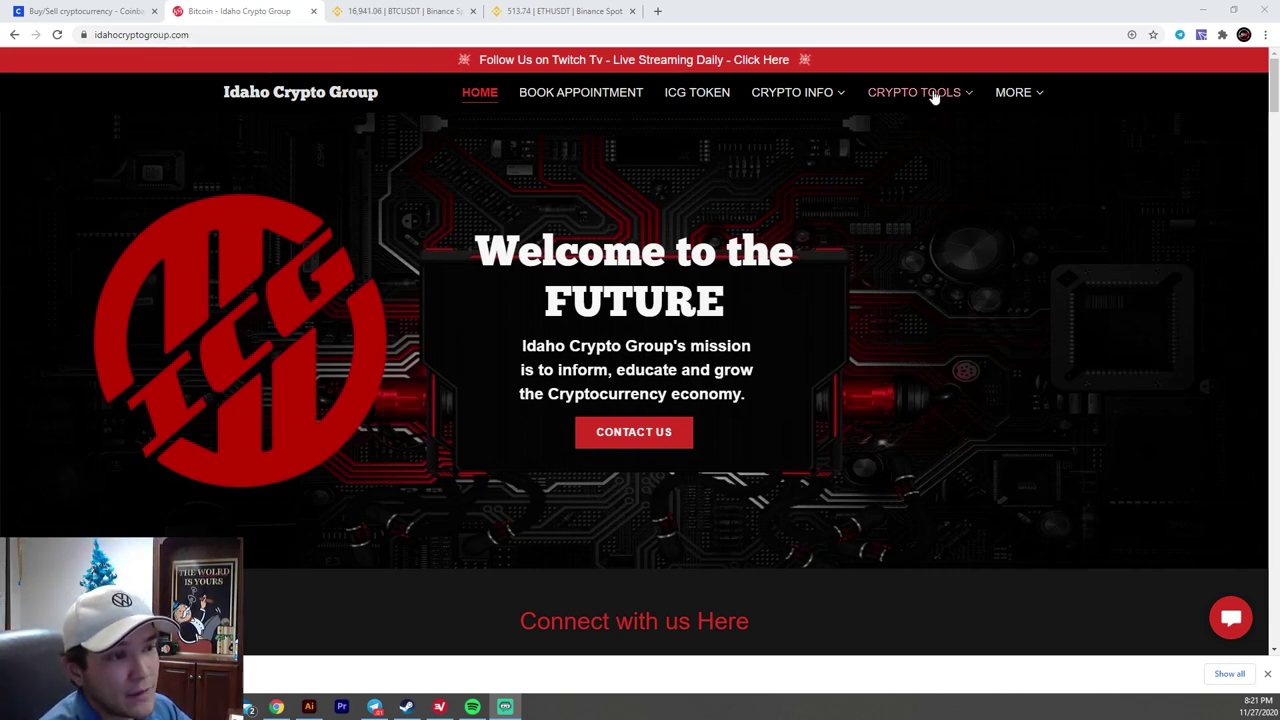
- Go to the Idaho Crypto Group Wallets page under CRYPTO TOOLS and follow its Coinbase listing
mouse_move(933, 96)
click(896, 148)
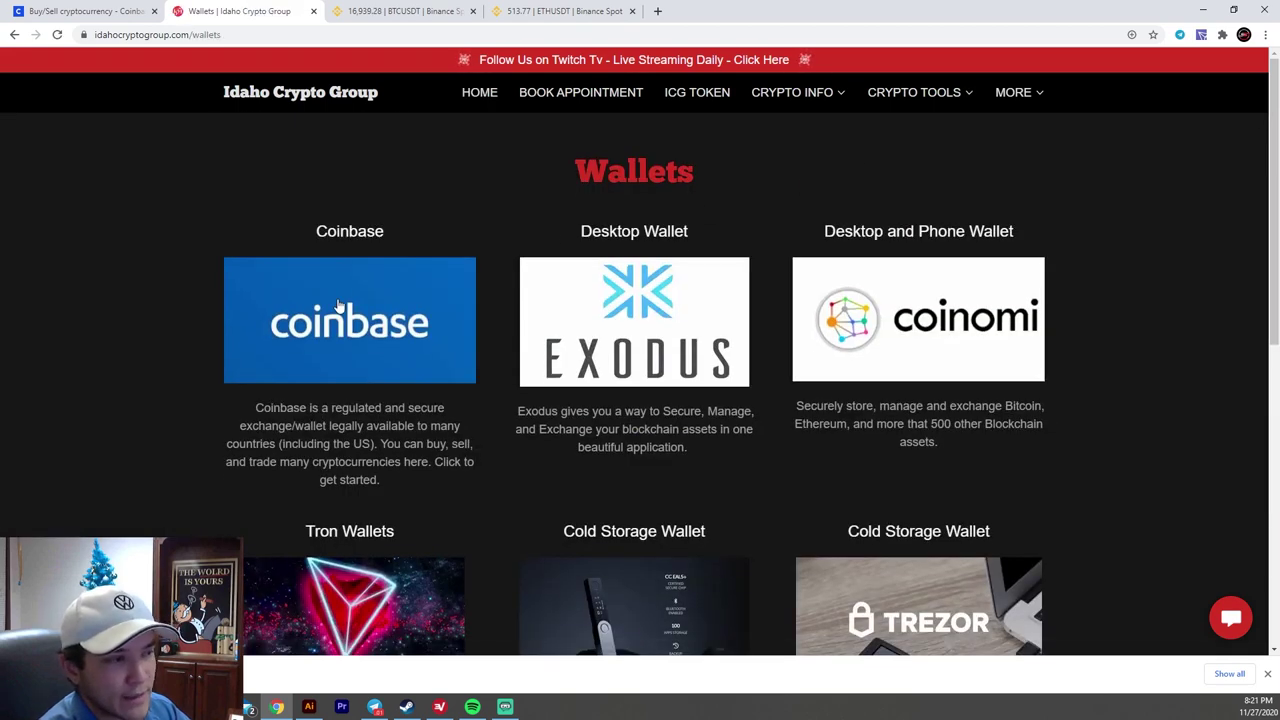
click(338, 305)
- Fill in Coinbase's Create your account form, accept the terms and submit it
click(34, 6)
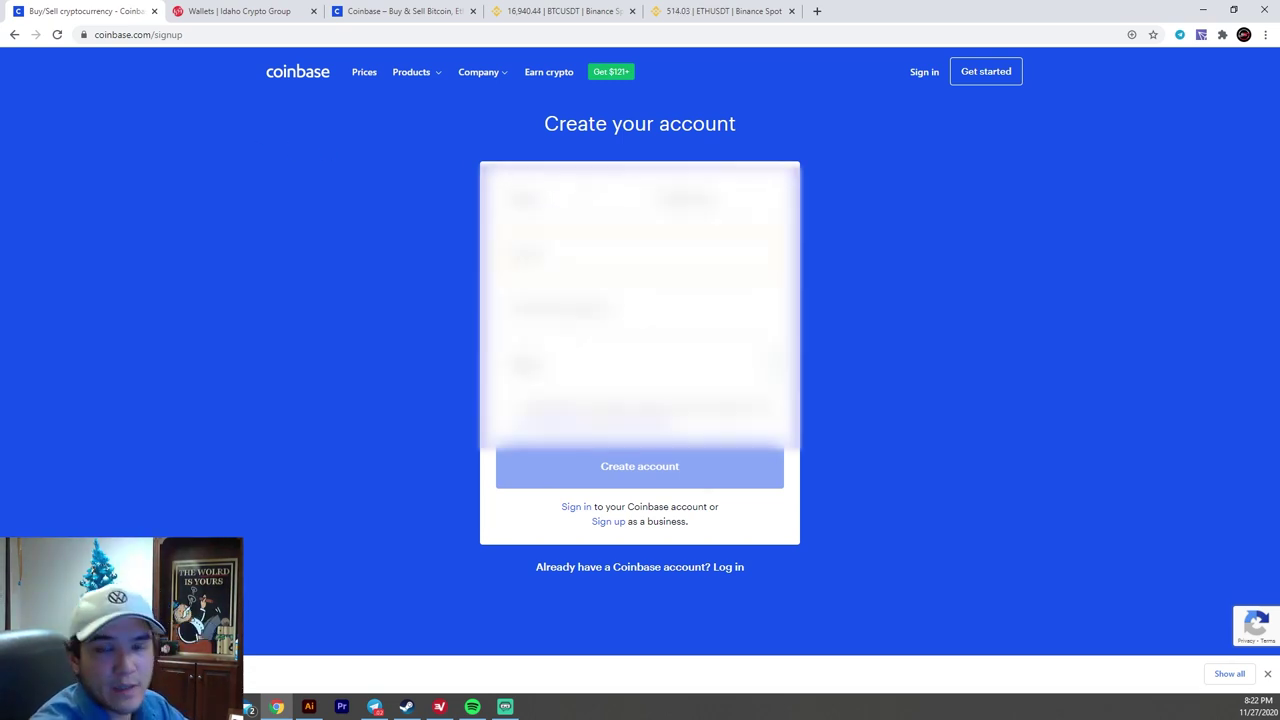
click(505, 413)
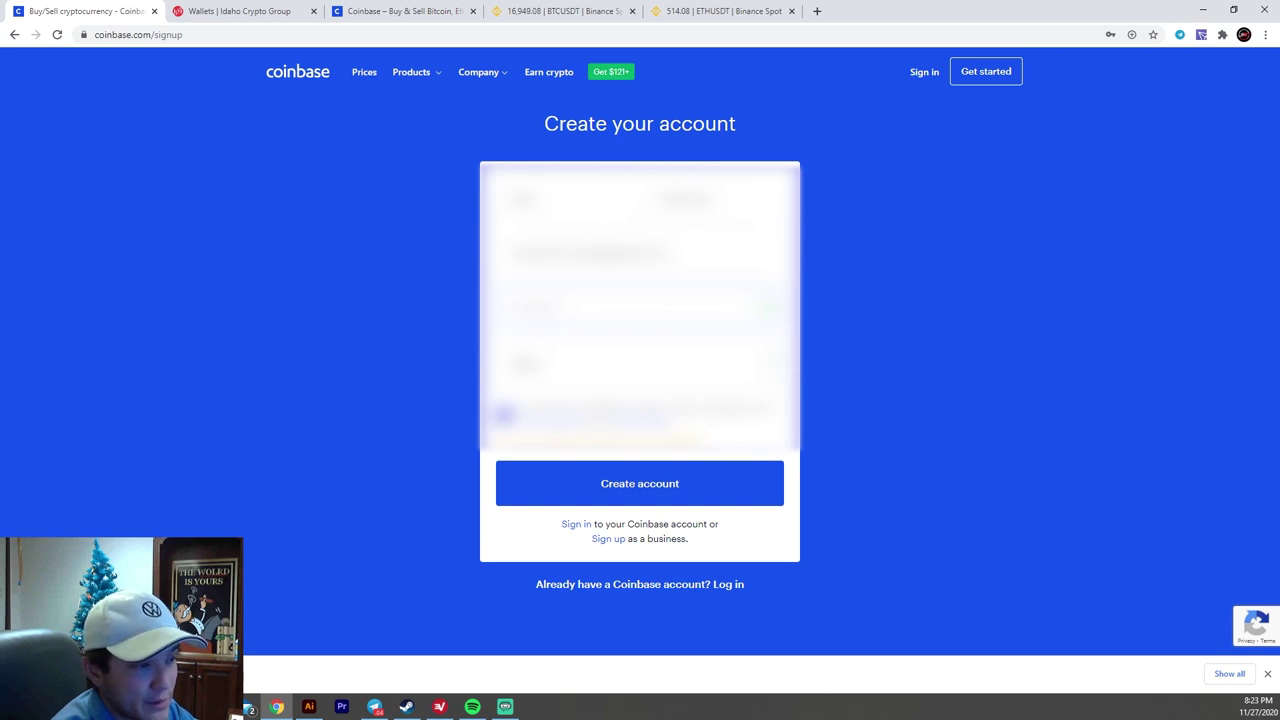
click(617, 486)
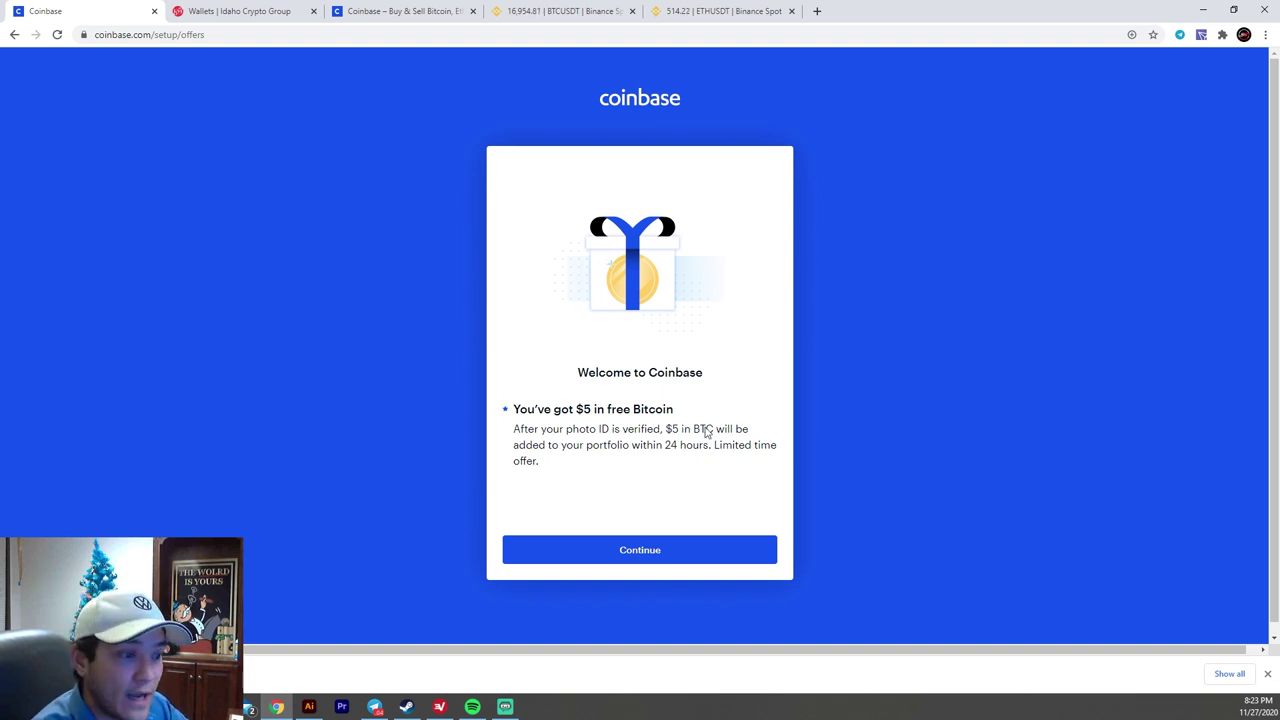
- Skip the $5 Bitcoin offer and set up 2-step verification using the code texted to the mobile number
click(658, 547)
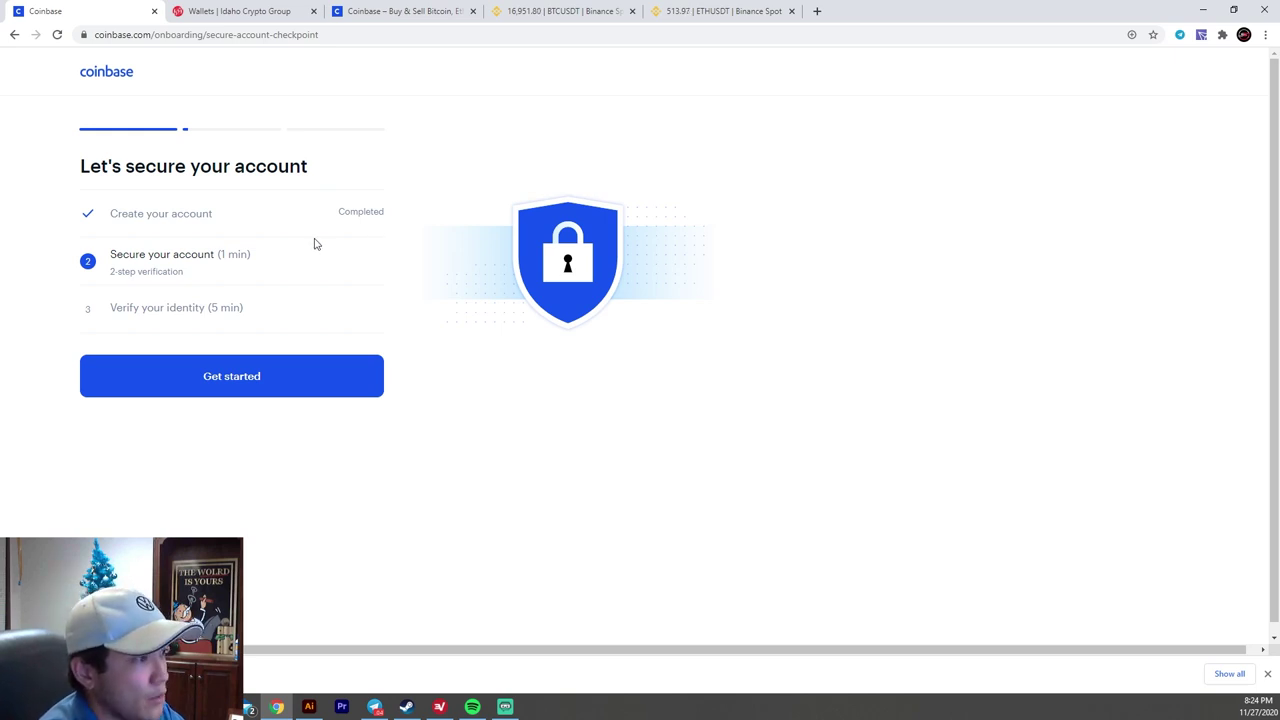
click(223, 386)
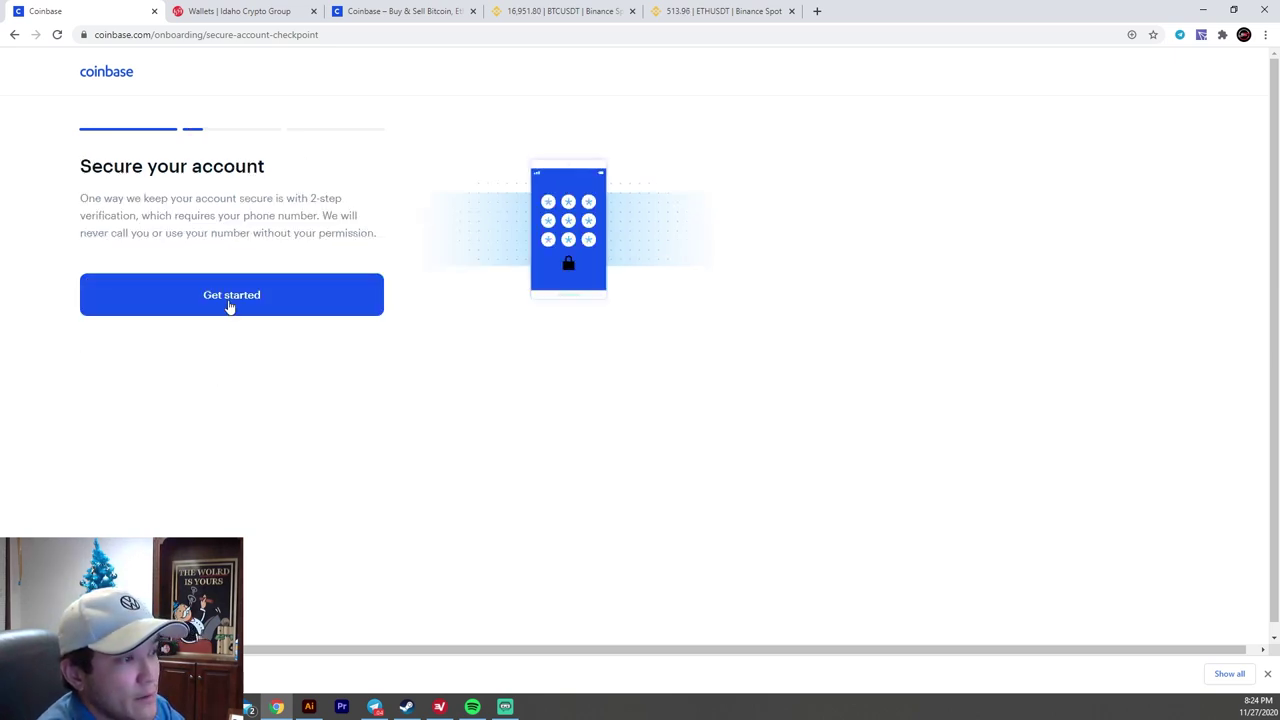
click(229, 305)
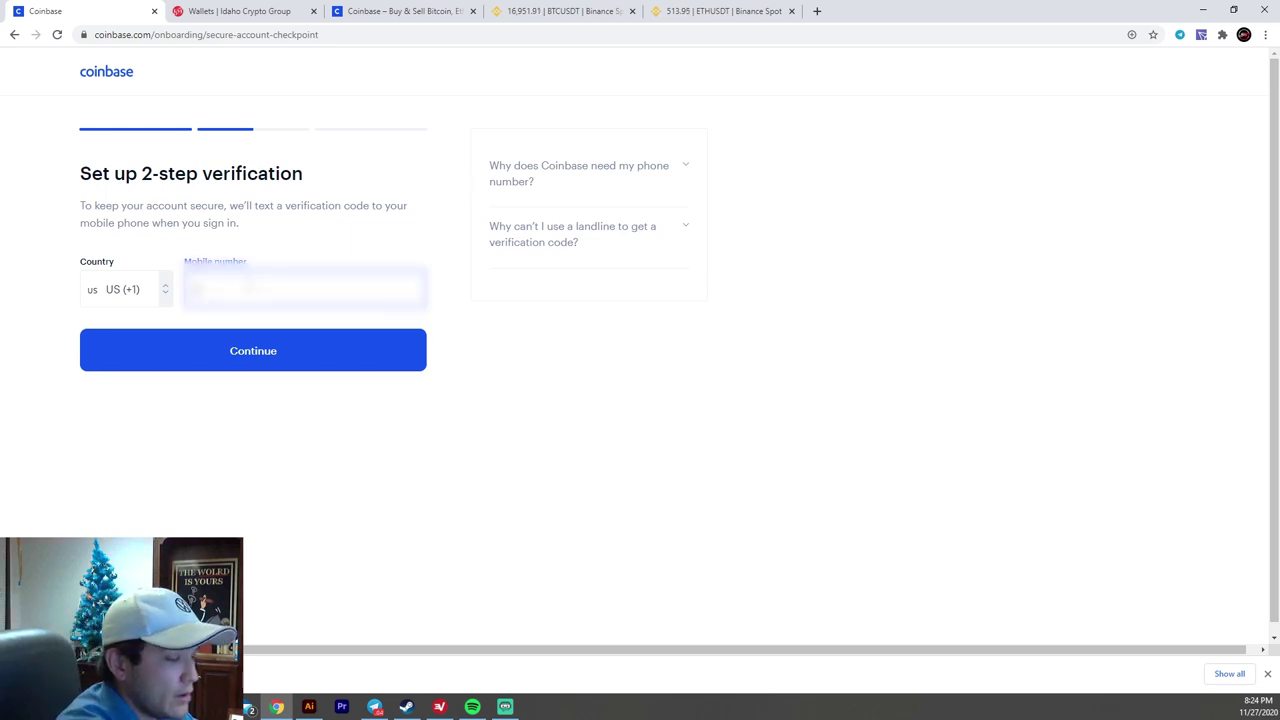
click(268, 371)
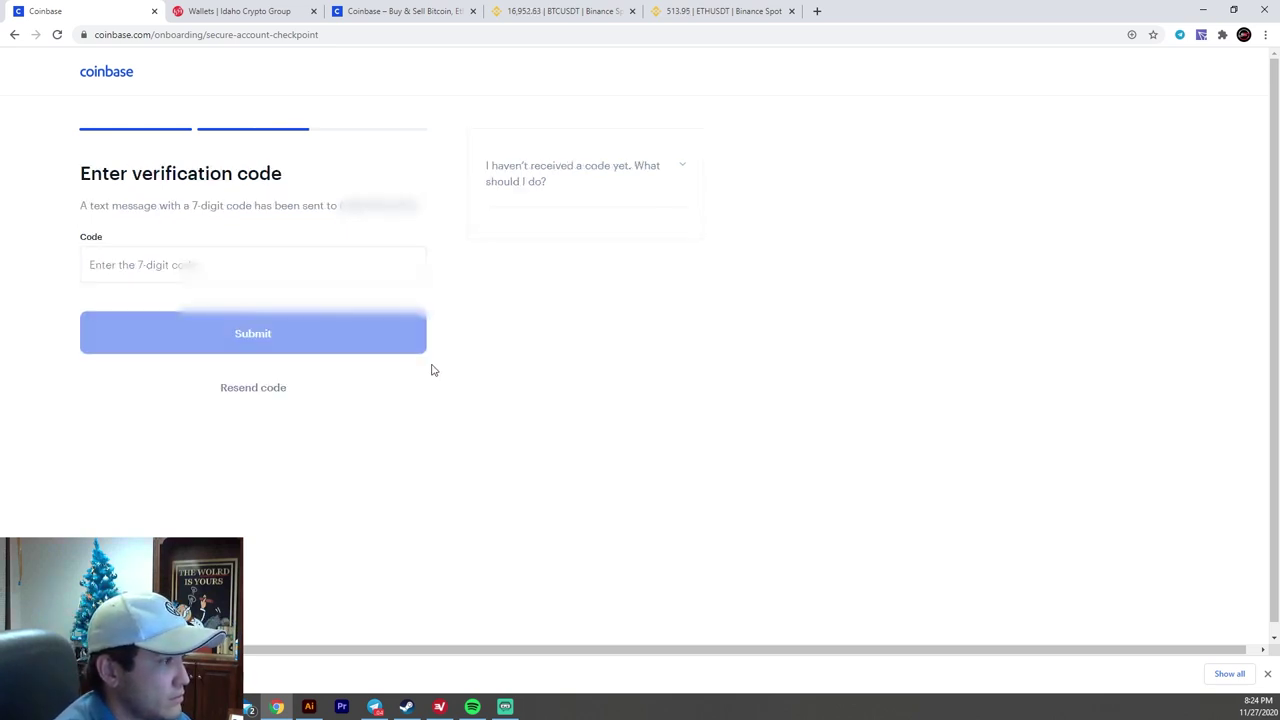
click(277, 274)
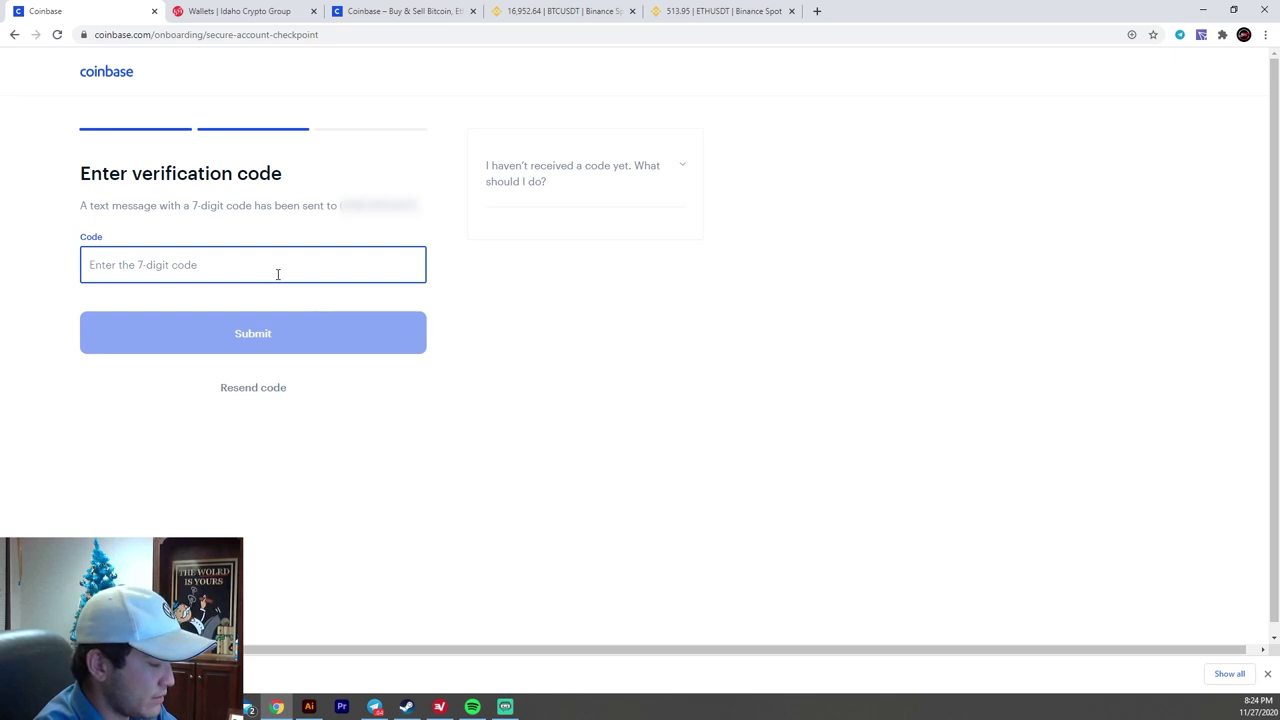
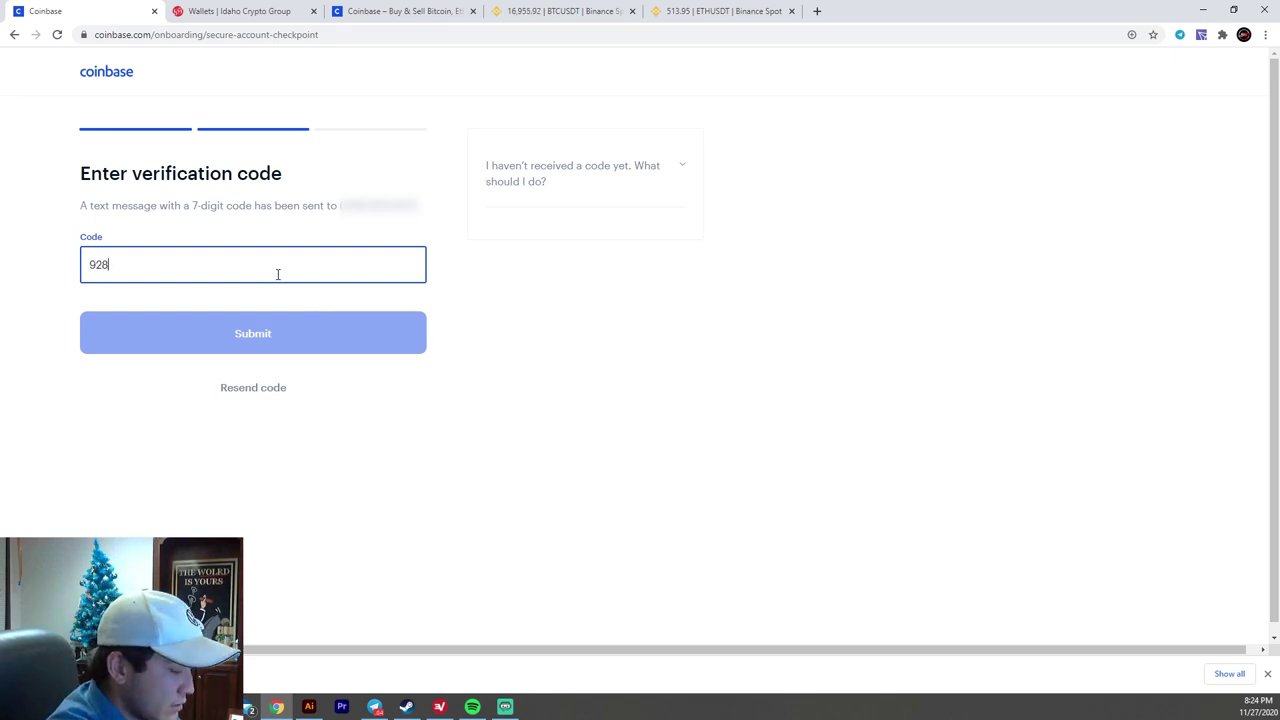
key(Return)
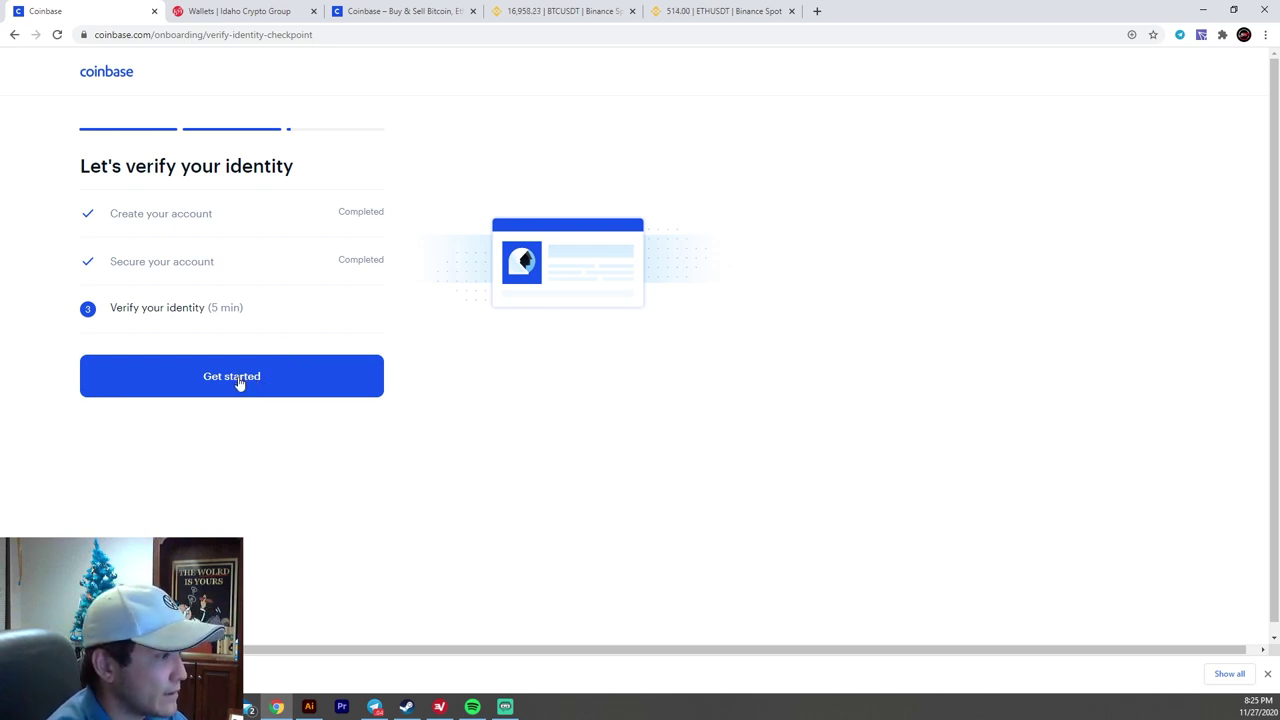
- Enter the personal information and answer Investing, Occupation and Employed to complete identity verification
click(239, 384)
click(242, 347)
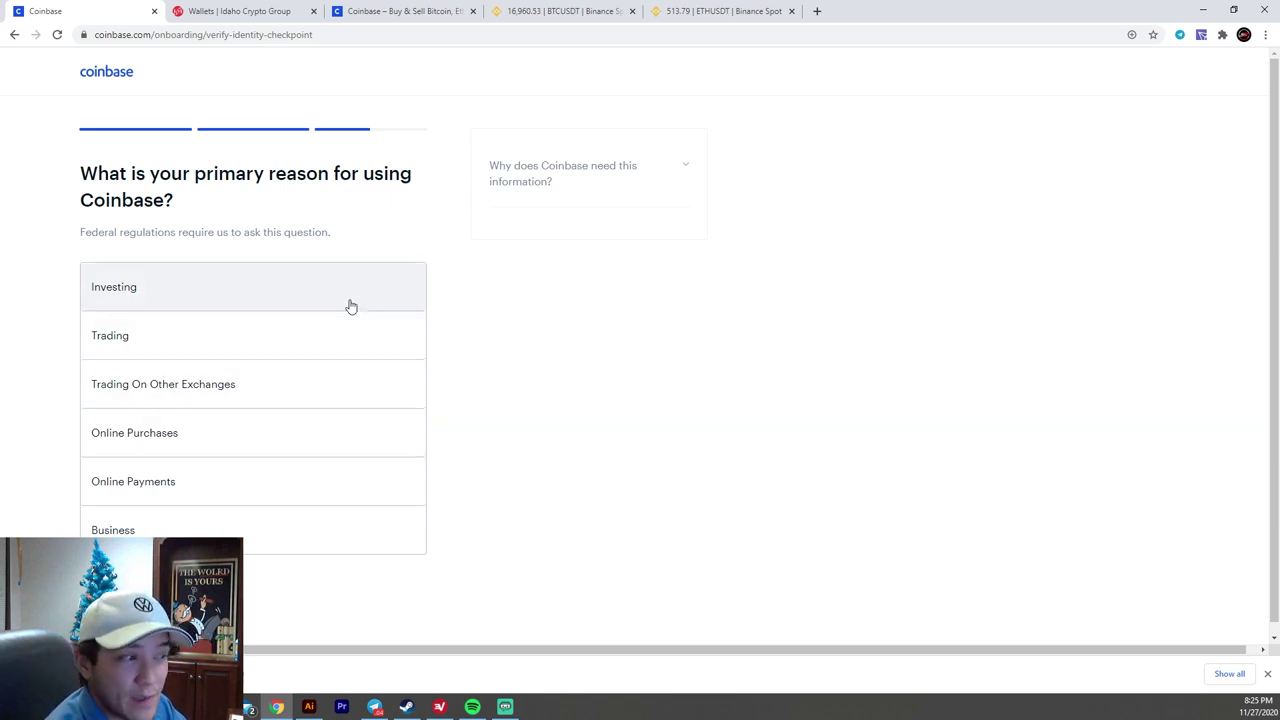
click(275, 304)
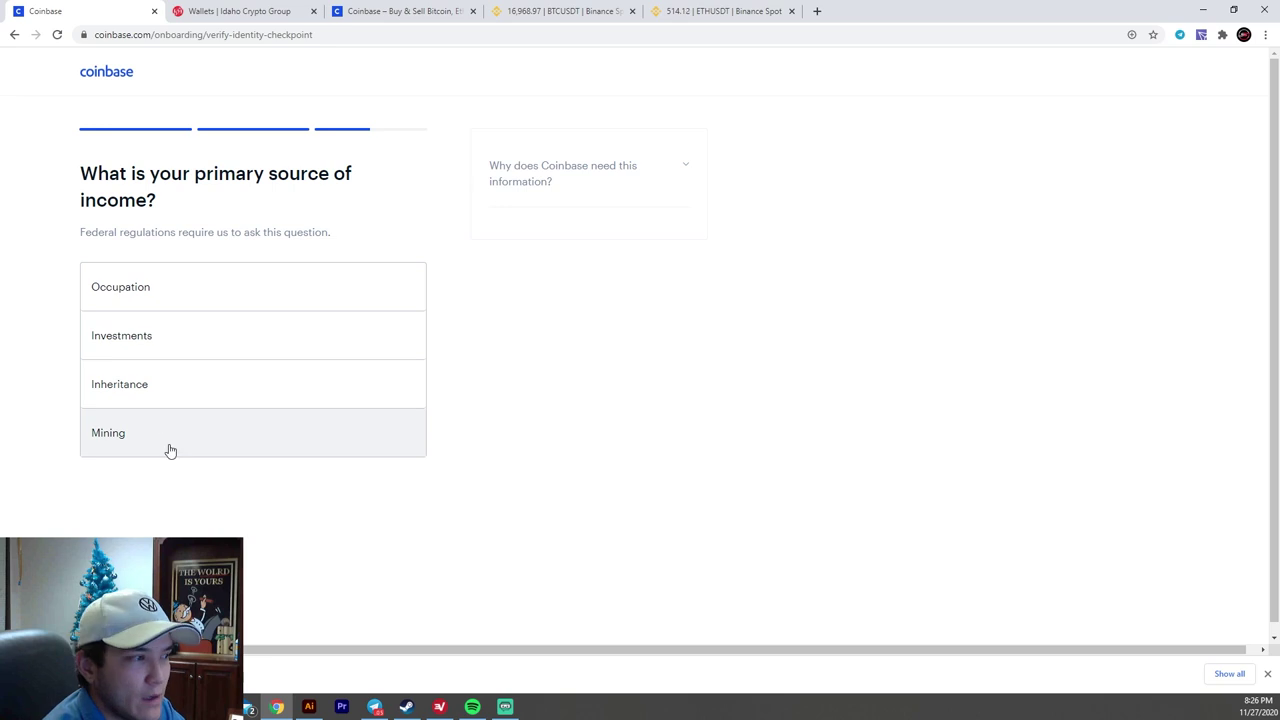
click(207, 281)
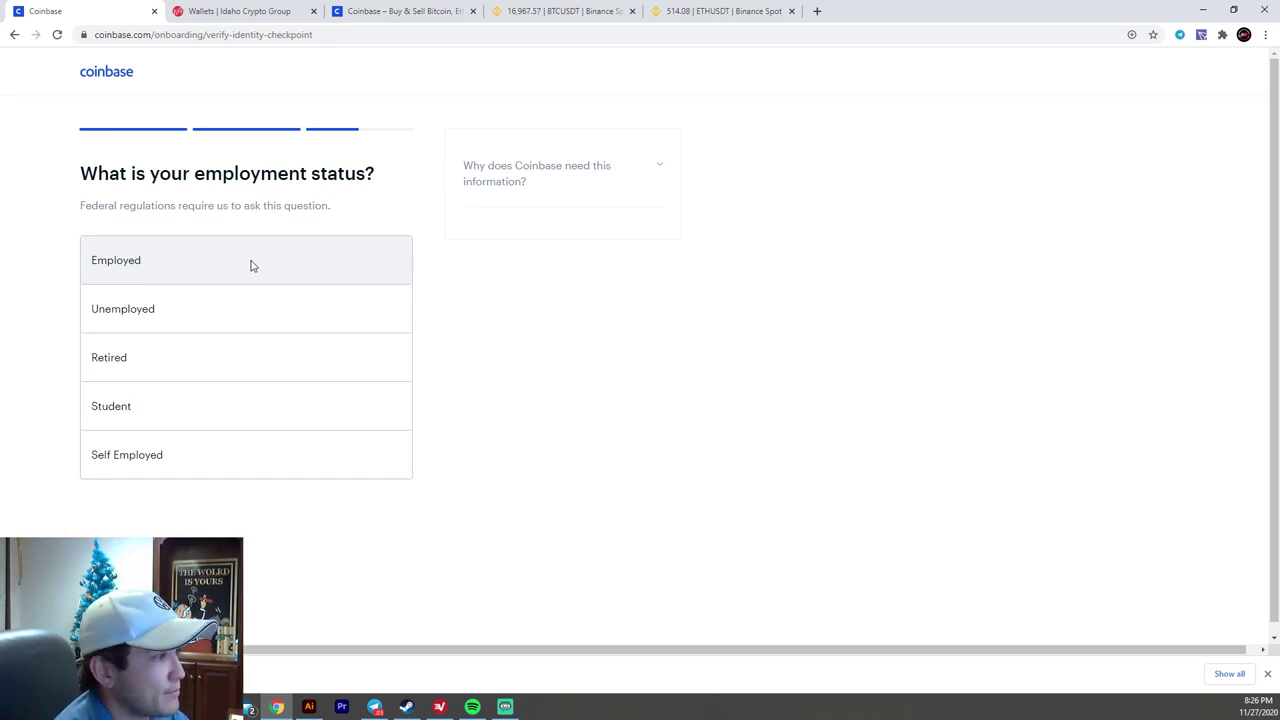
click(250, 265)
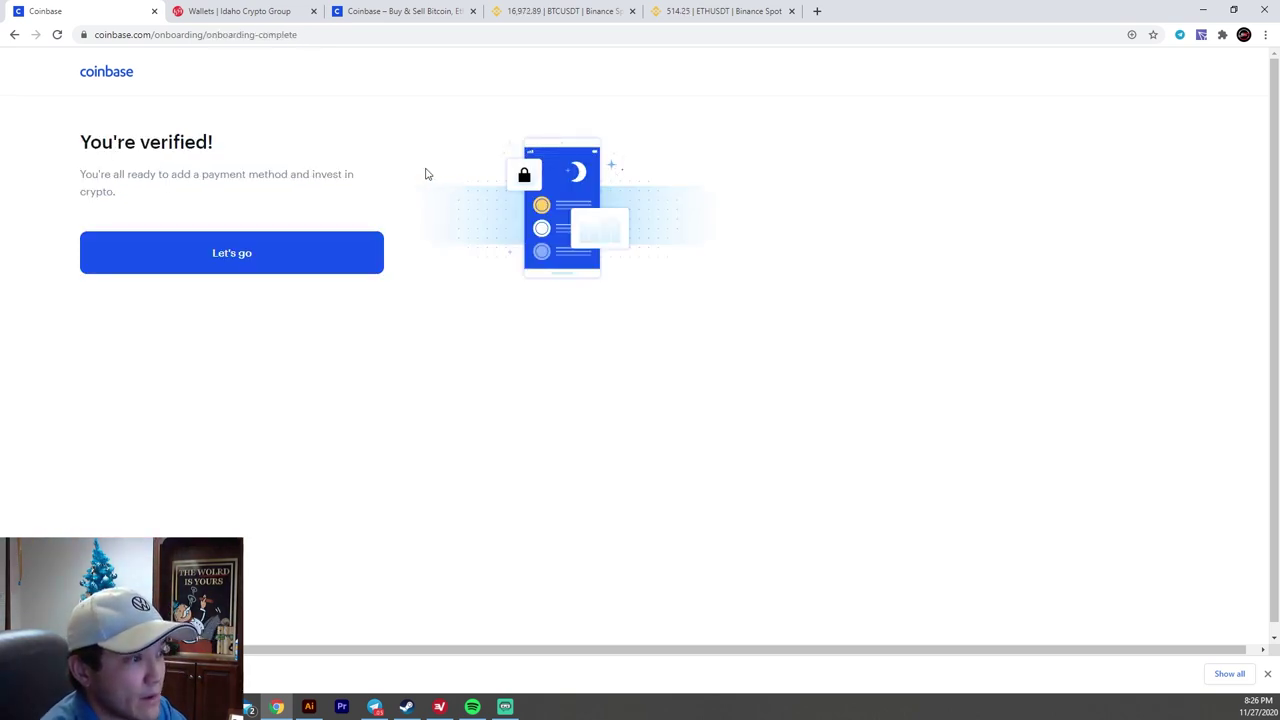
click(255, 251)
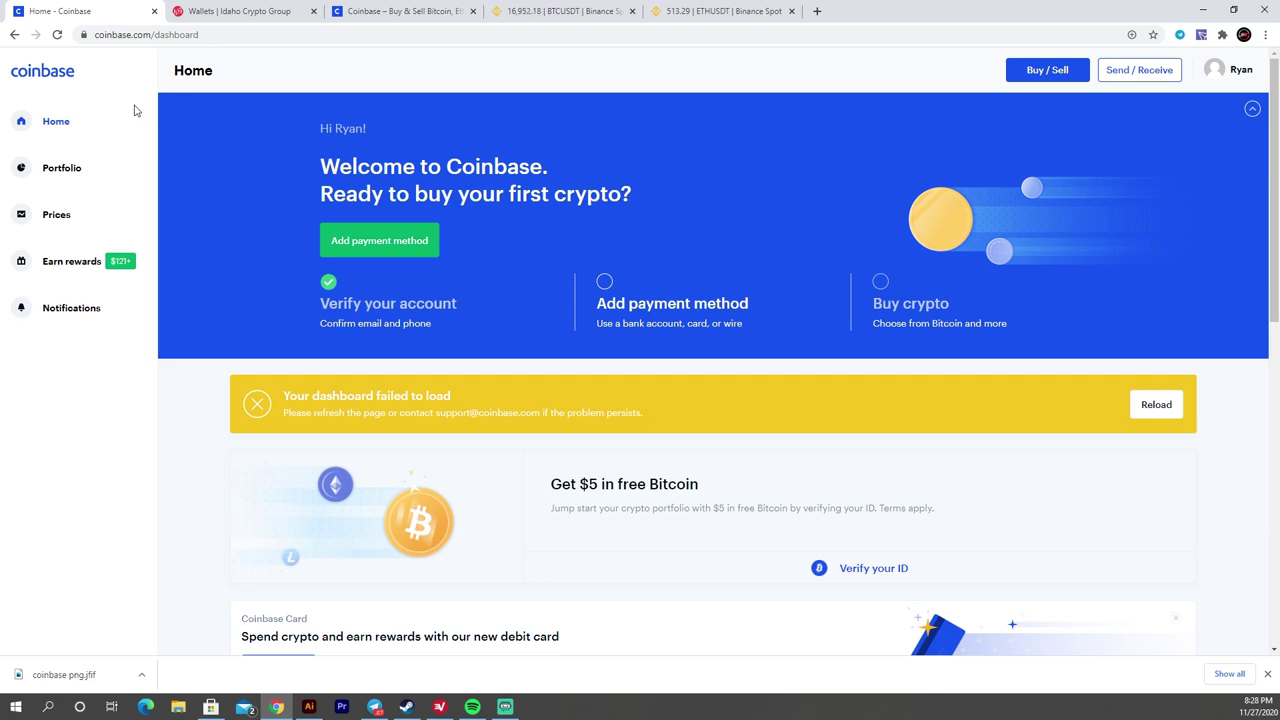
scroll(716, 267, down, 5)
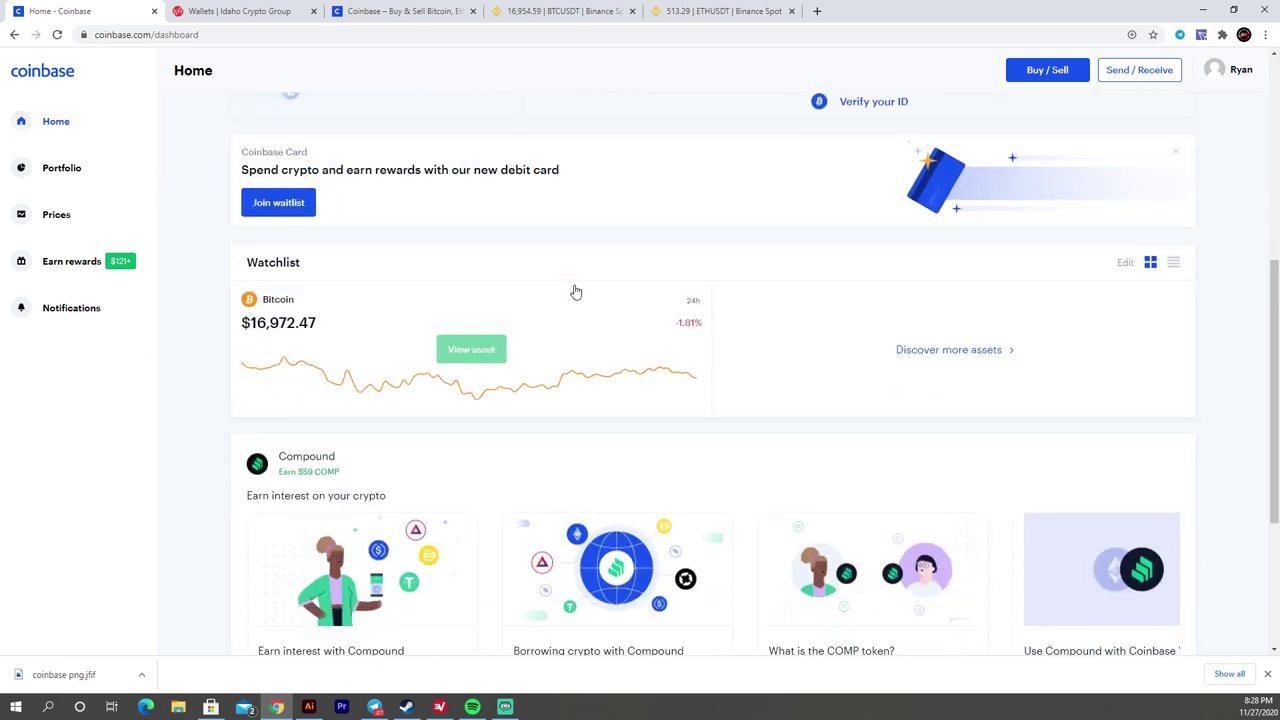
scroll(374, 320, down, 1)
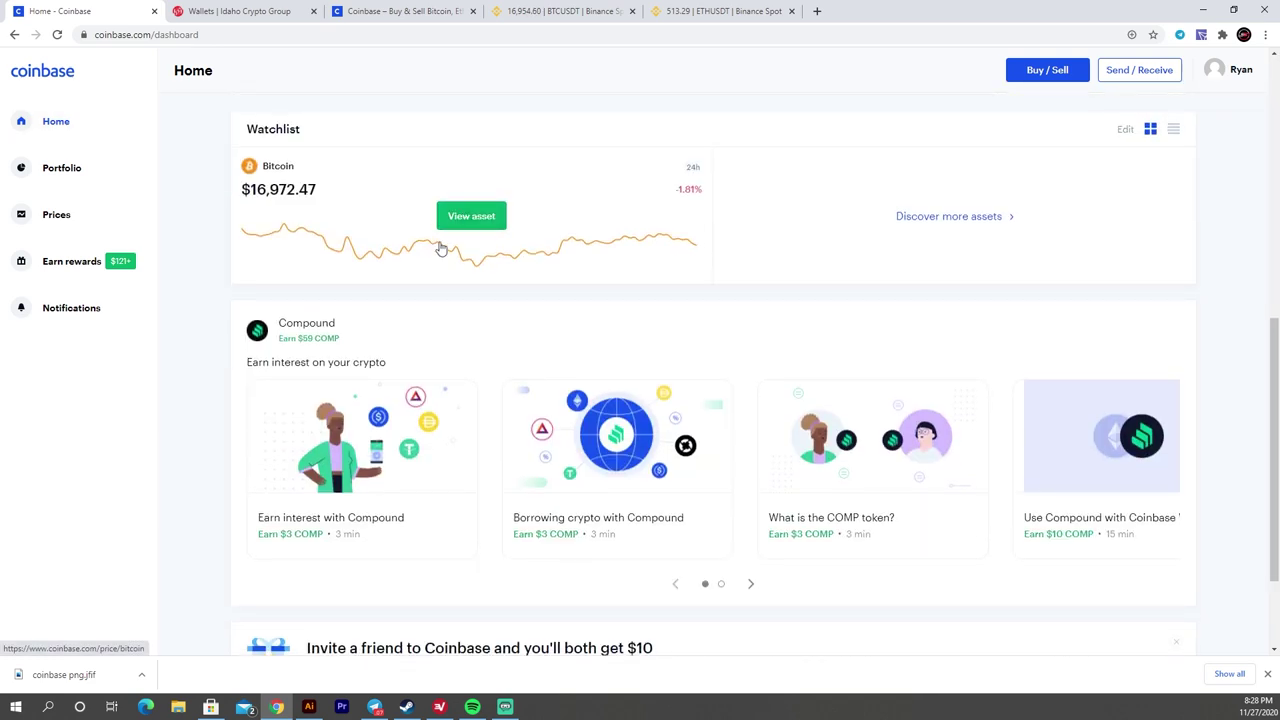
scroll(503, 226, down, 1)
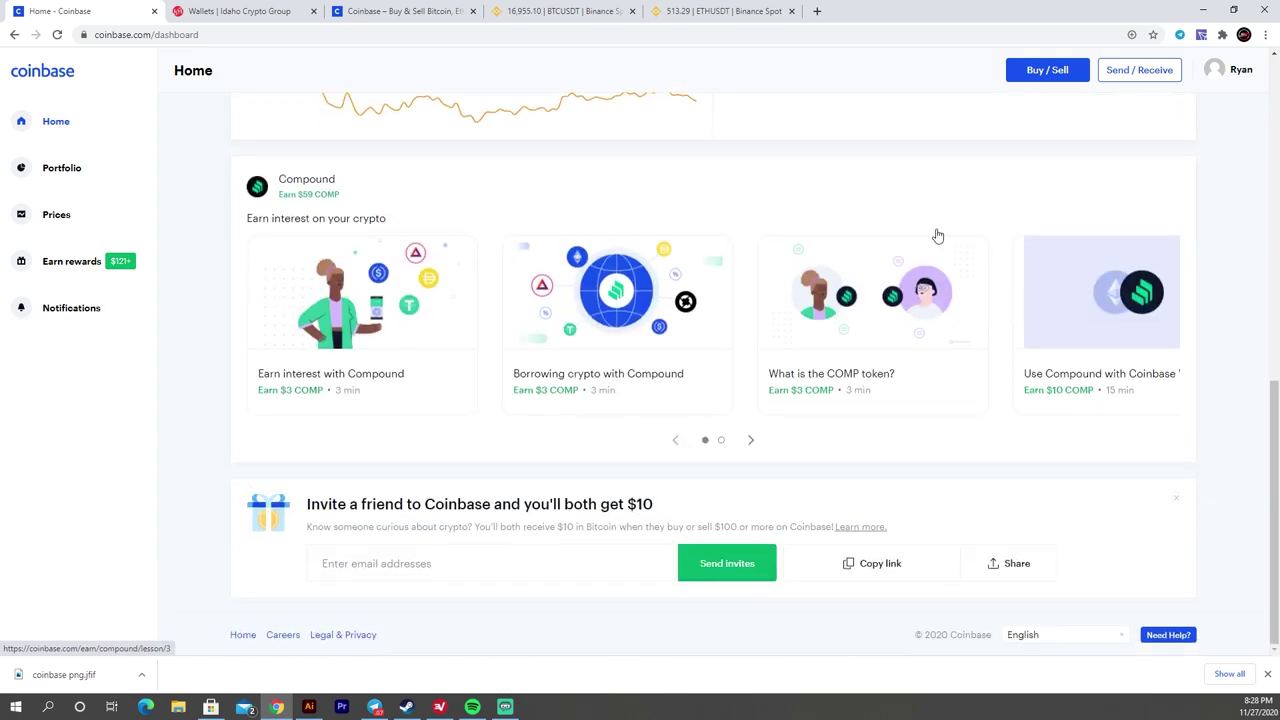
scroll(453, 320, up, 7)
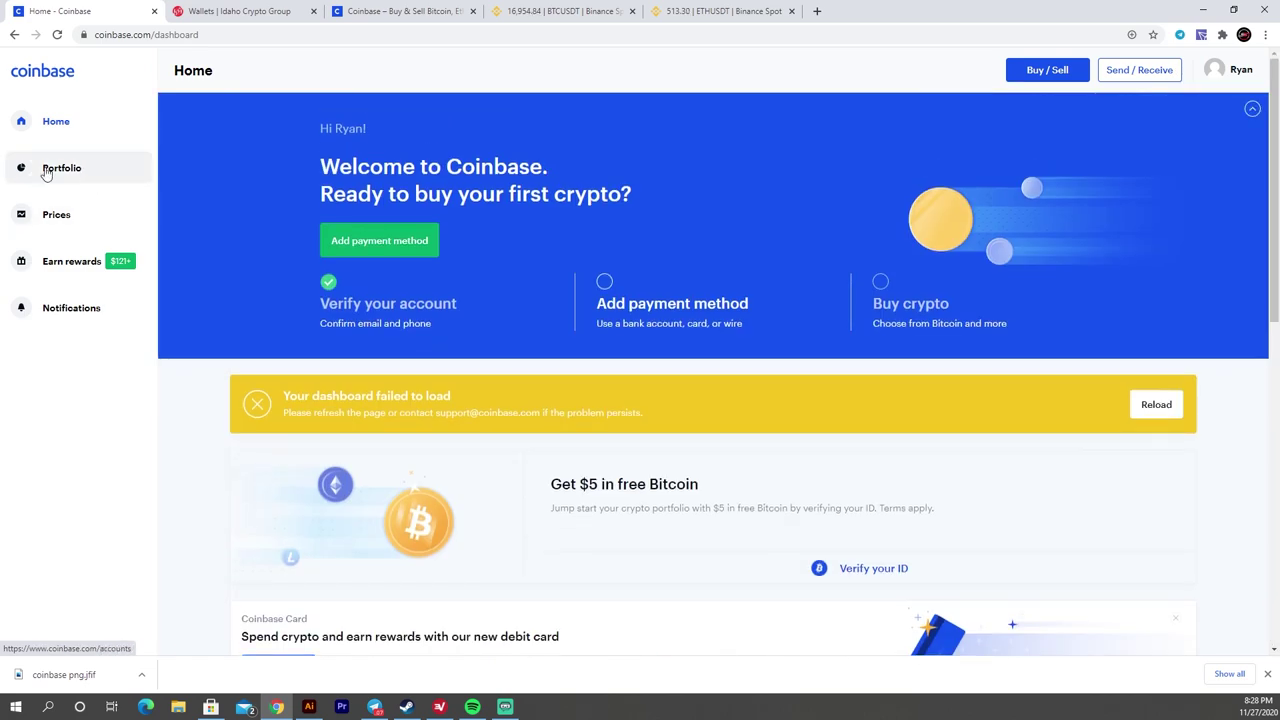
- Browse the $0.00 portfolio's asset list, then open the Prices list of top cryptocurrencies
click(58, 171)
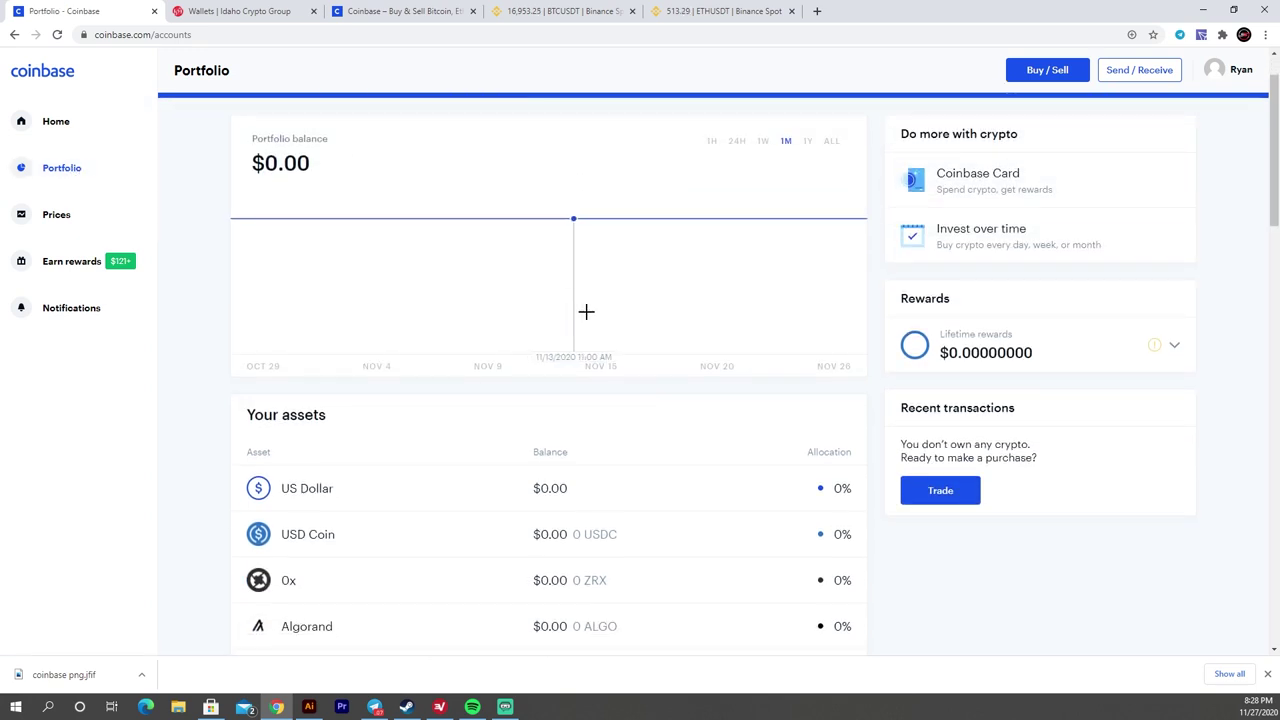
scroll(623, 320, down, 2)
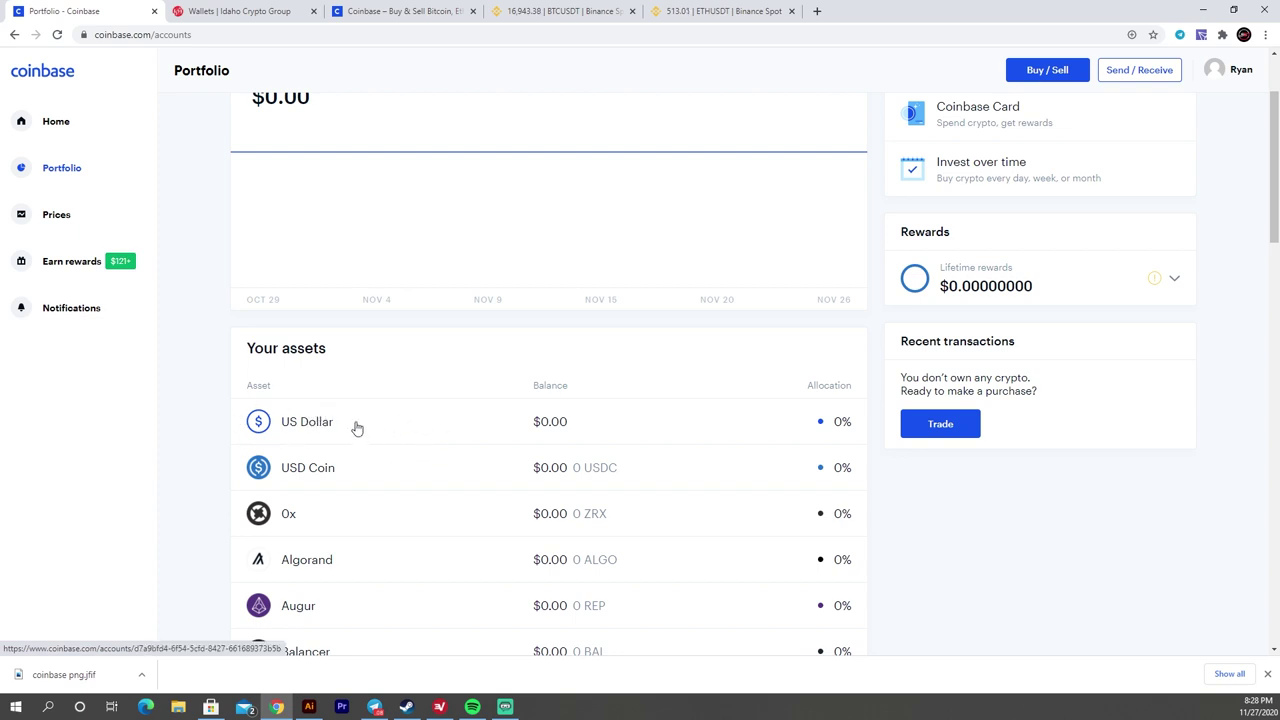
scroll(477, 374, down, 1)
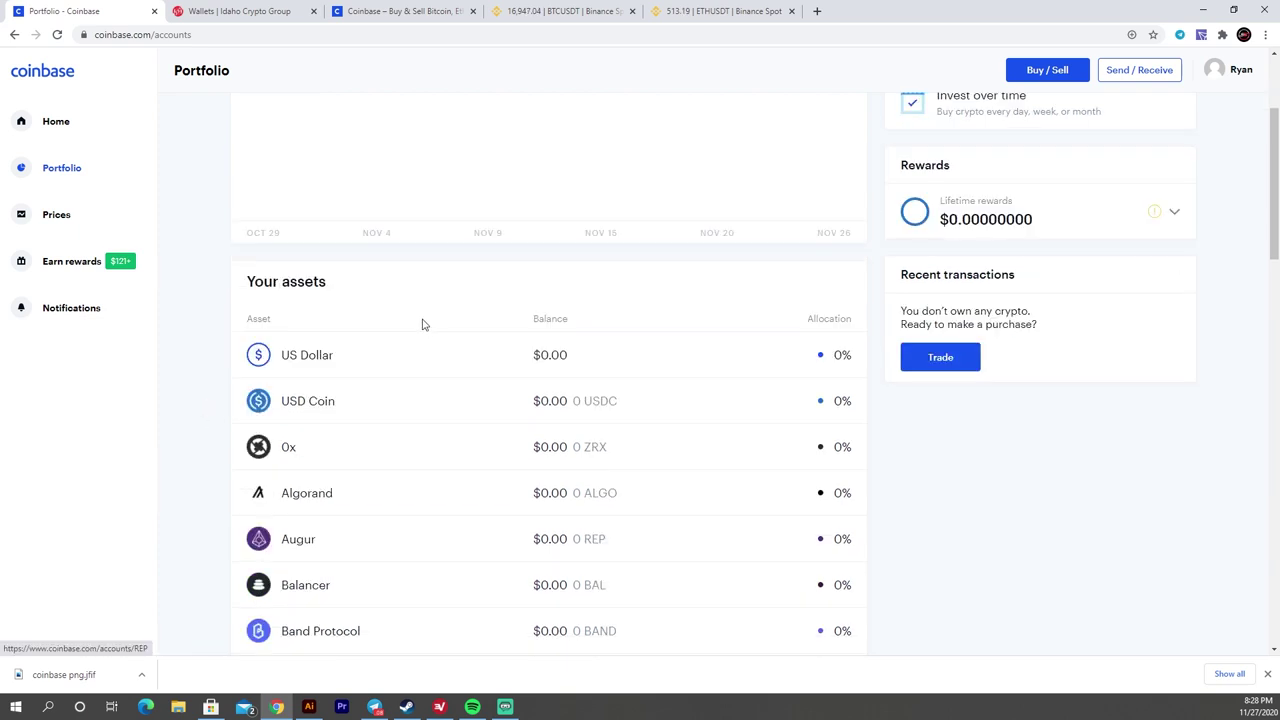
scroll(464, 346, down, 5)
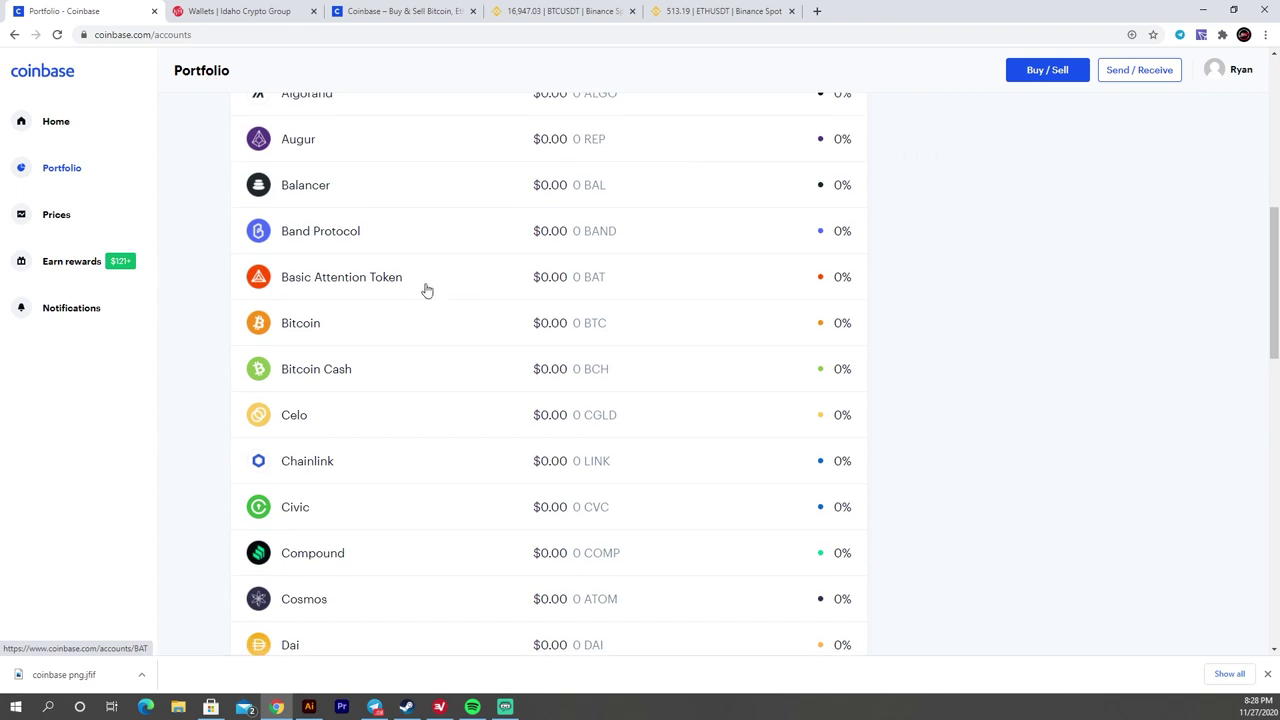
scroll(426, 289, down, 2)
scroll(513, 333, down, 7)
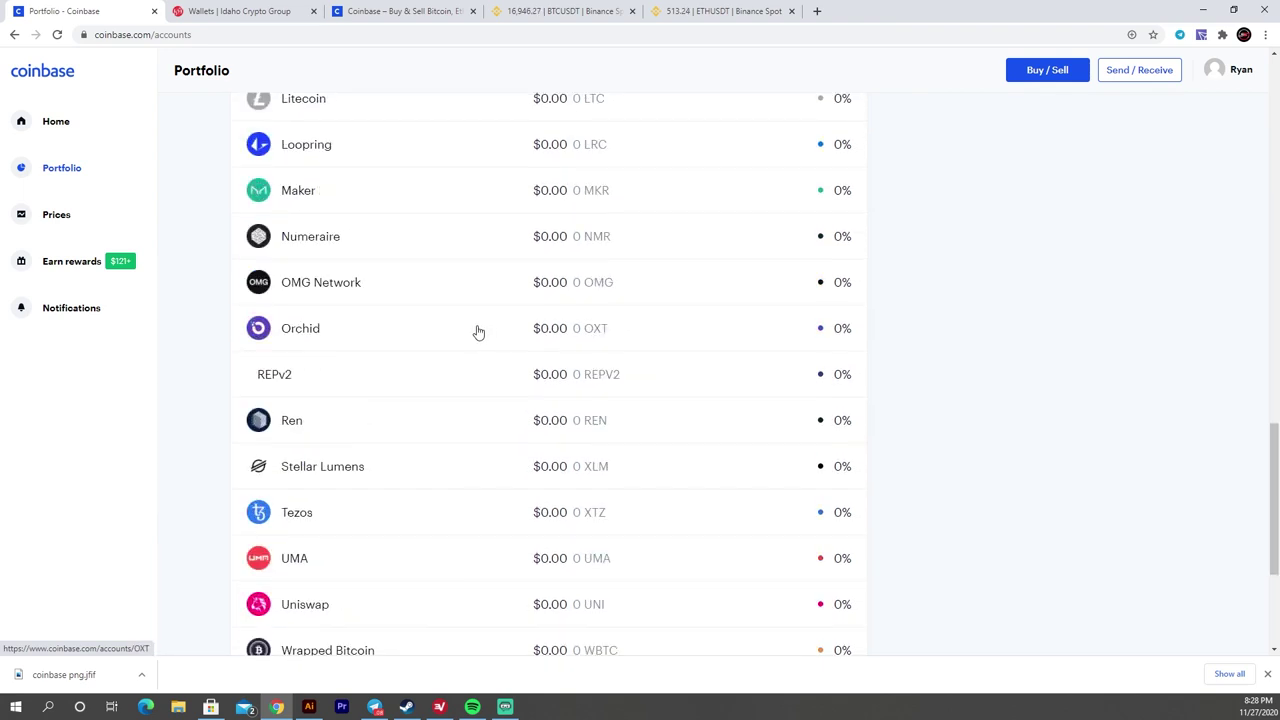
scroll(478, 332, down, 3)
scroll(403, 289, up, 4)
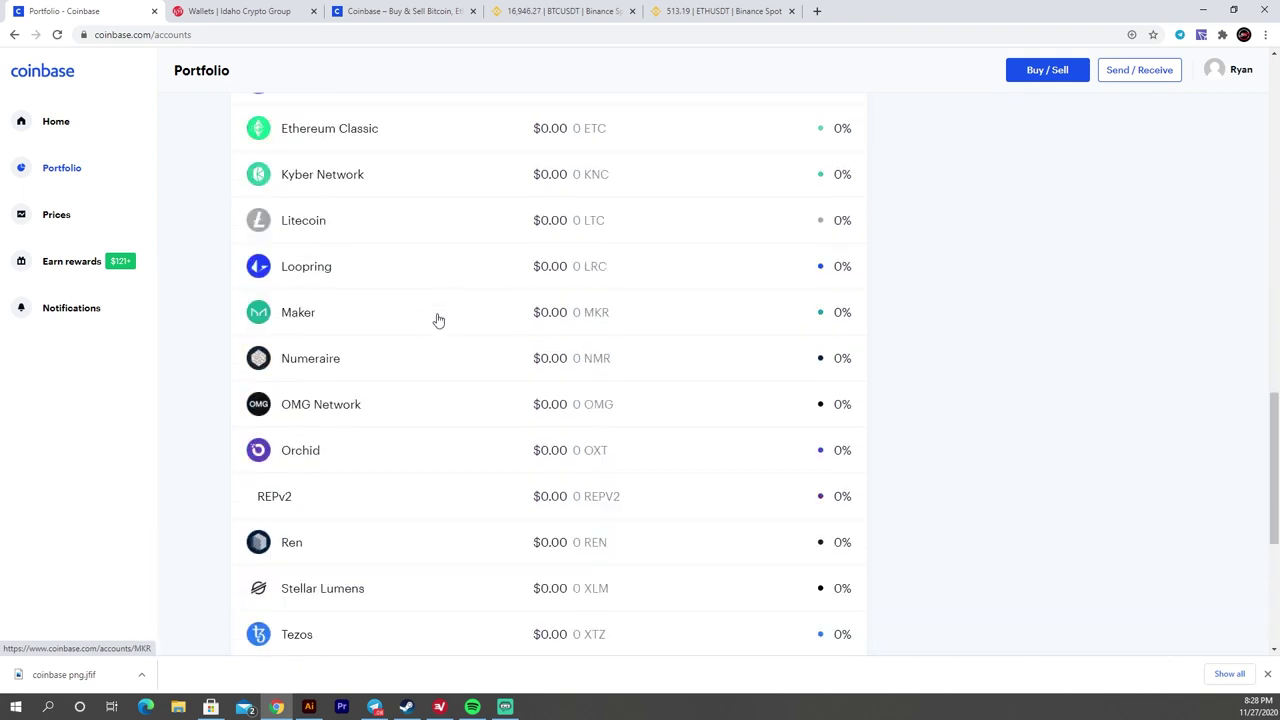
scroll(436, 318, up, 3)
scroll(426, 305, up, 5)
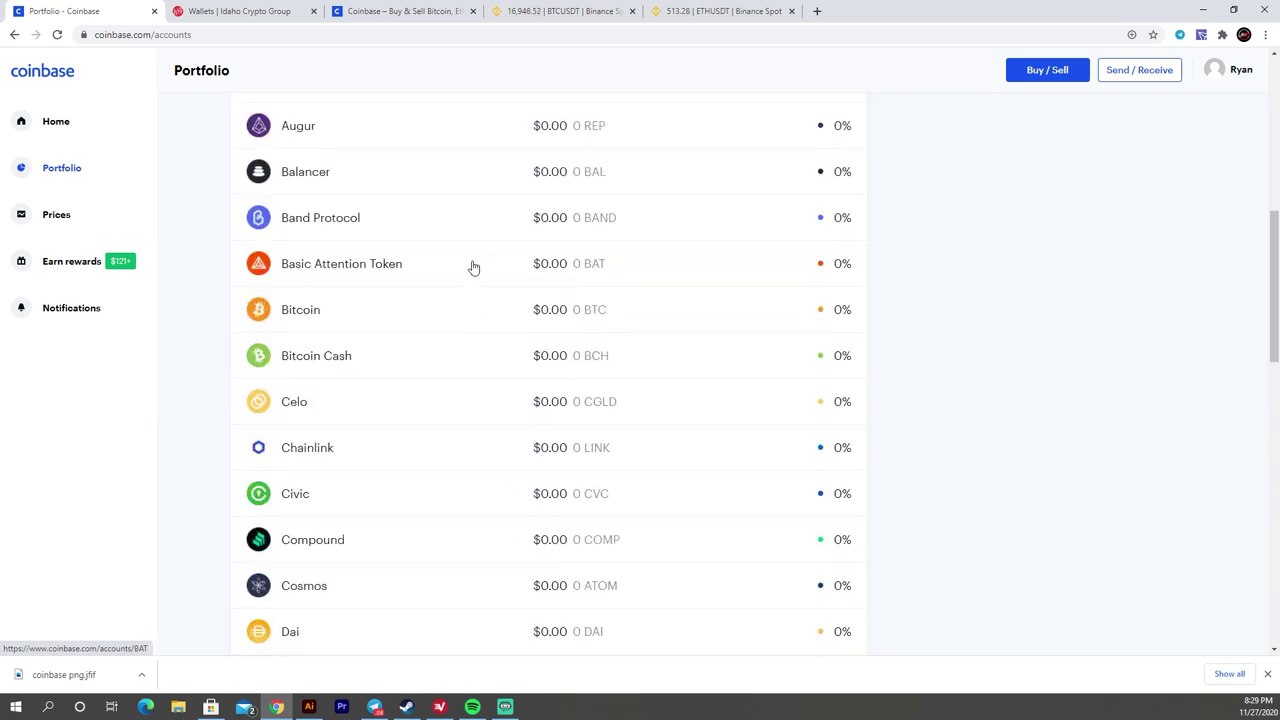
scroll(451, 276, up, 1)
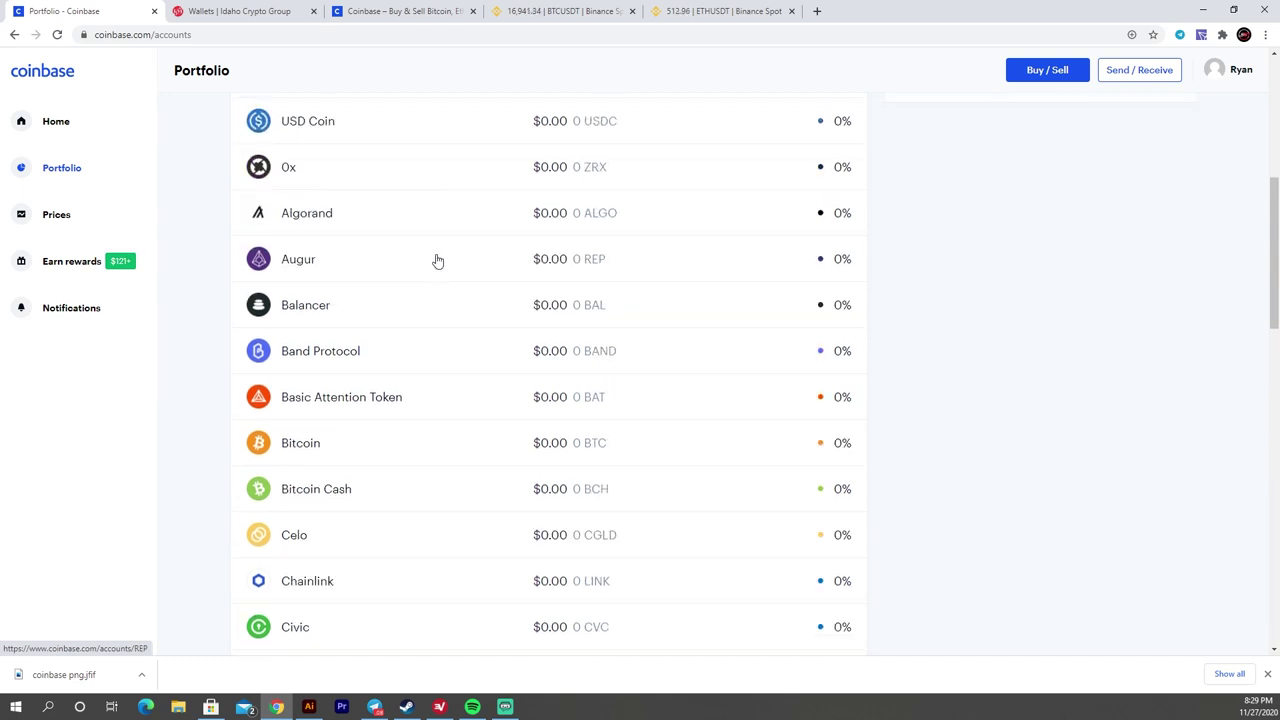
scroll(433, 254, up, 2)
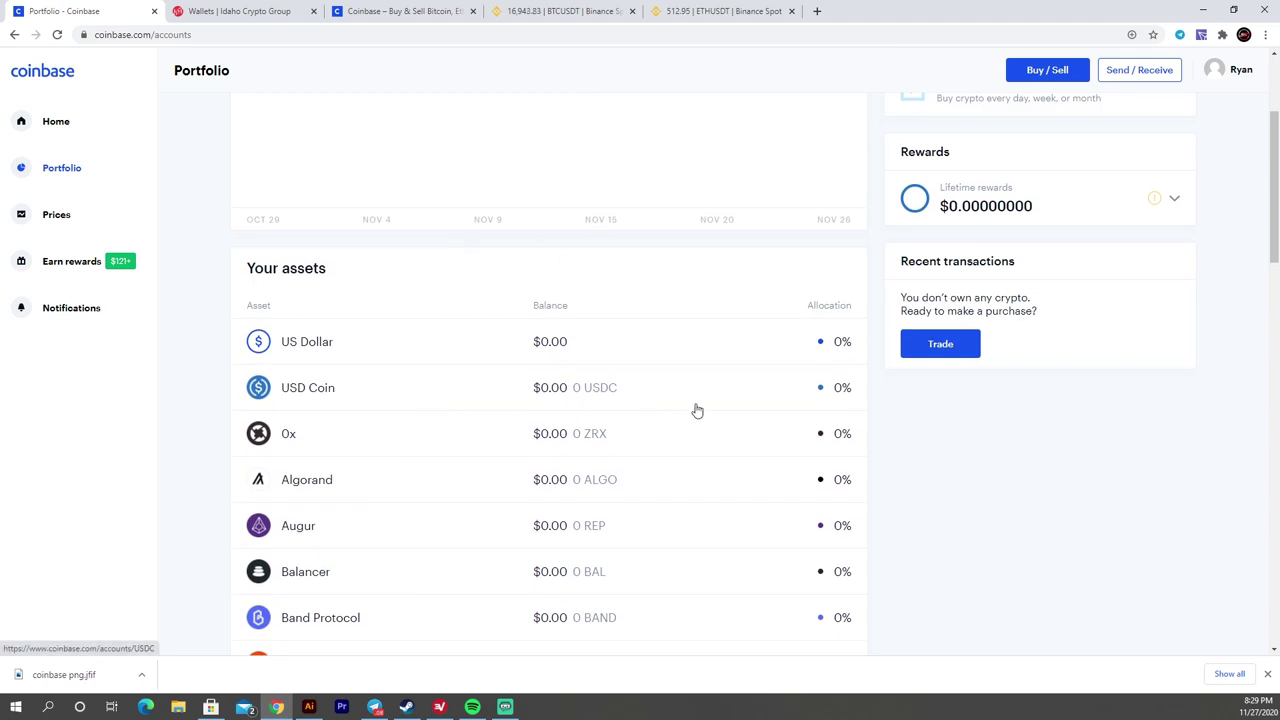
scroll(600, 370, down, 2)
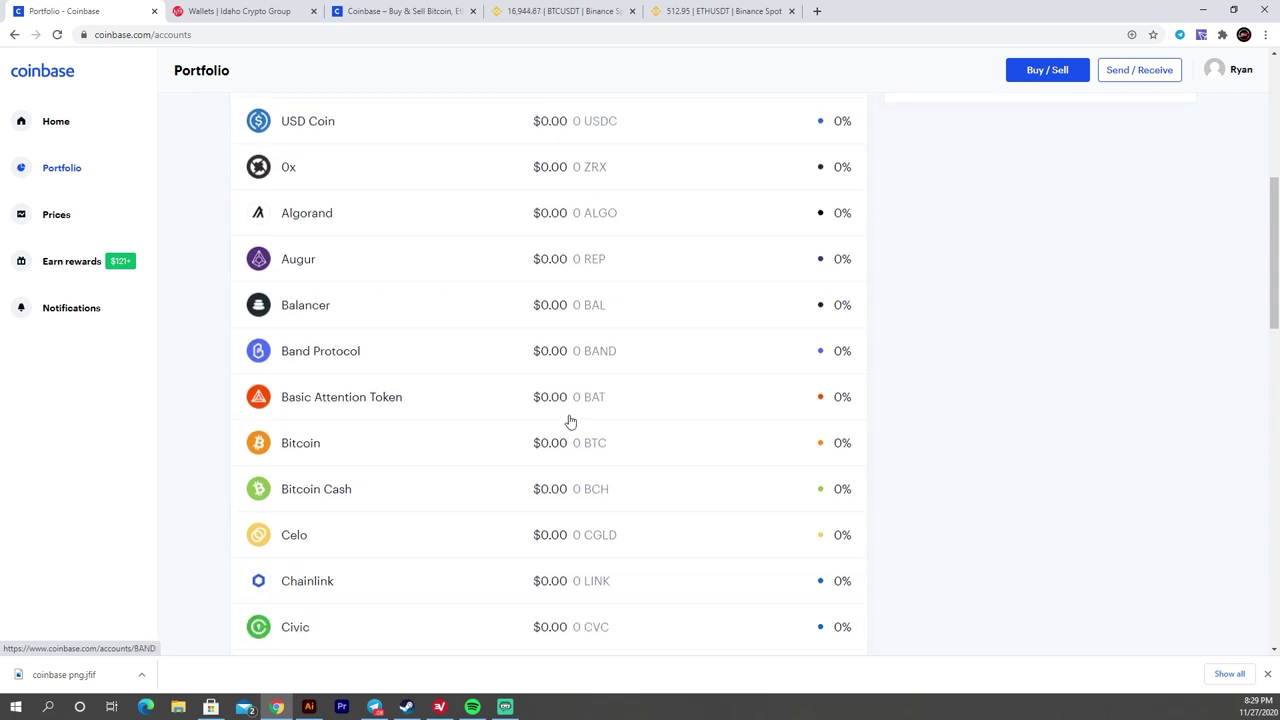
scroll(569, 420, up, 2)
scroll(773, 402, up, 2)
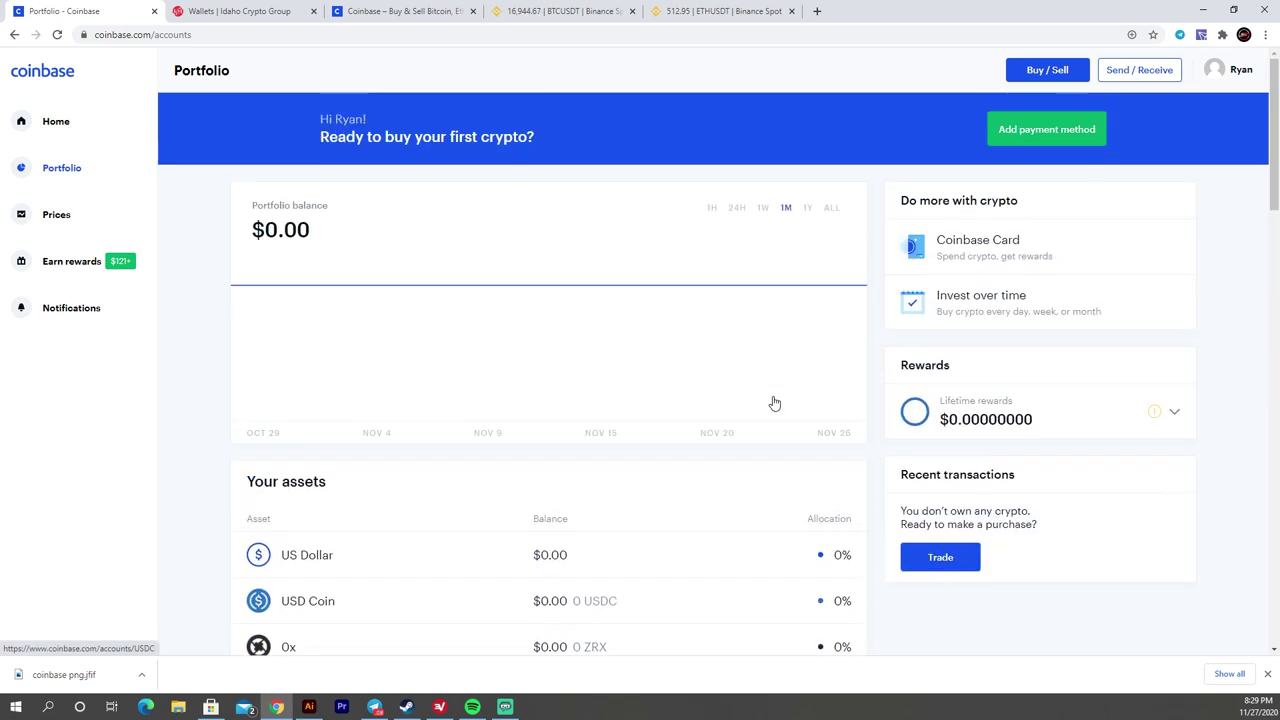
click(91, 218)
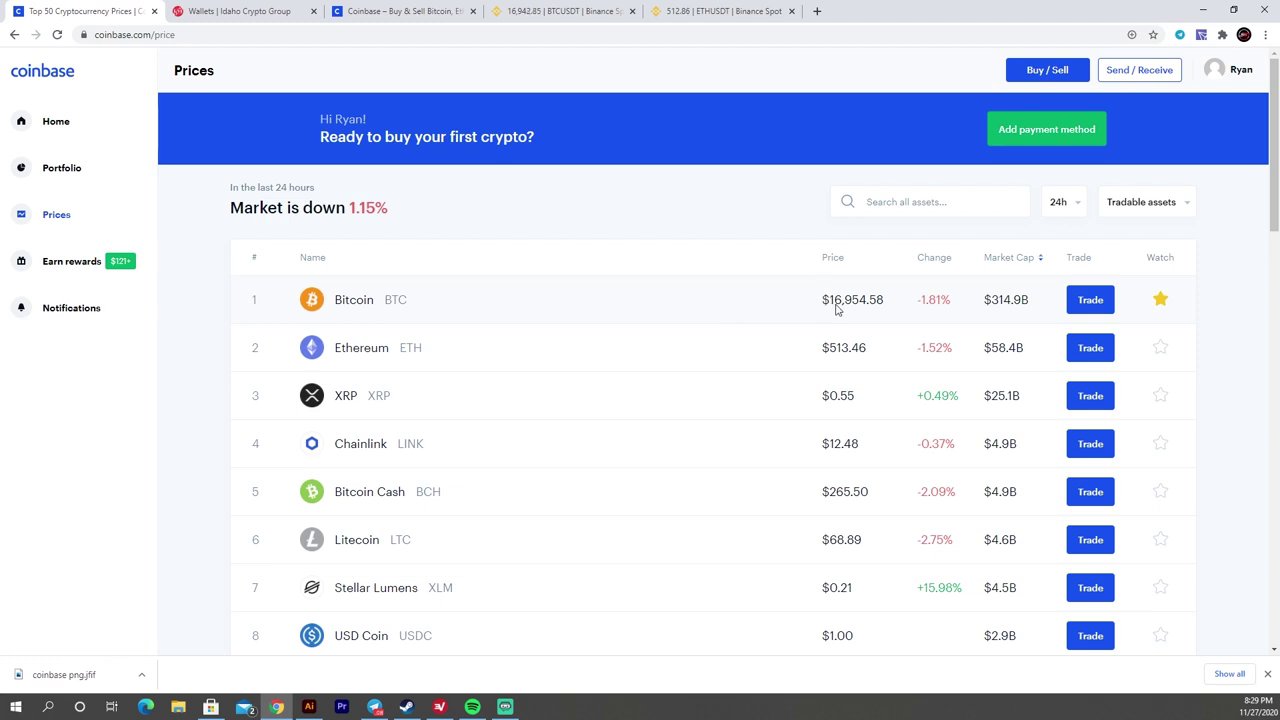
- Open Bitcoin's price page and try the 1H, 1W, 1M, 1Y and ALL chart ranges
click(349, 303)
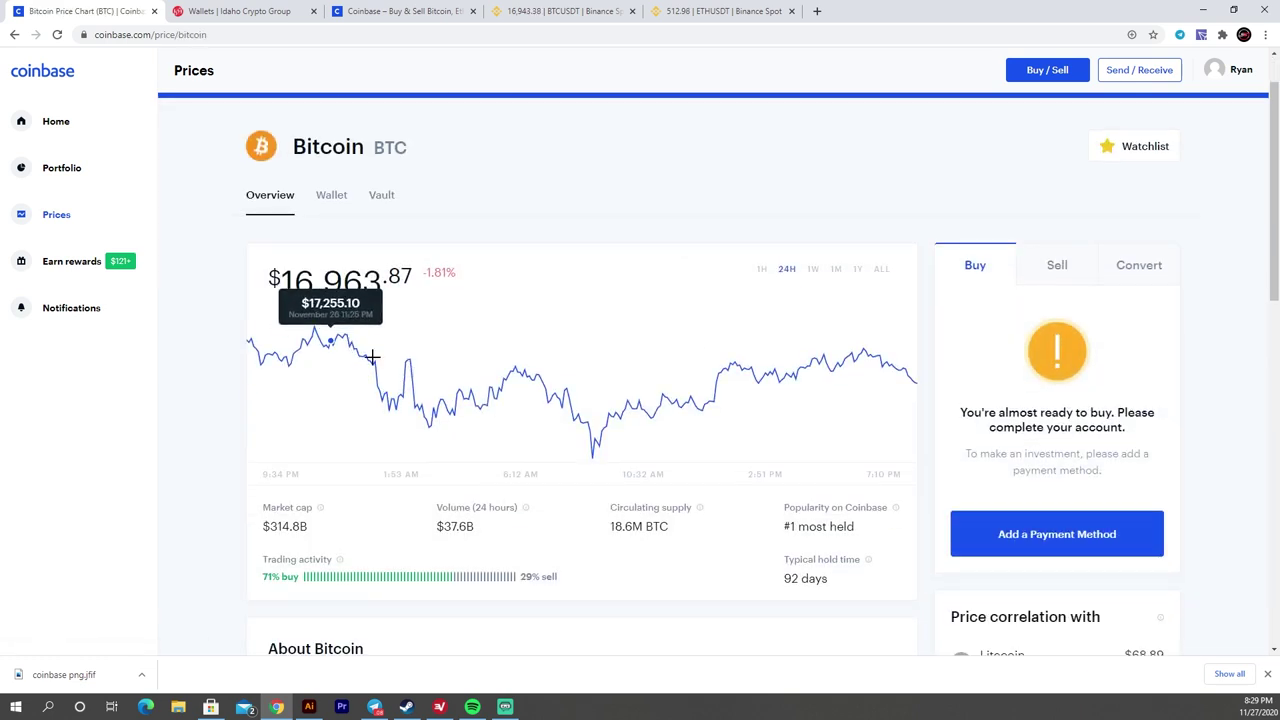
click(763, 272)
click(814, 271)
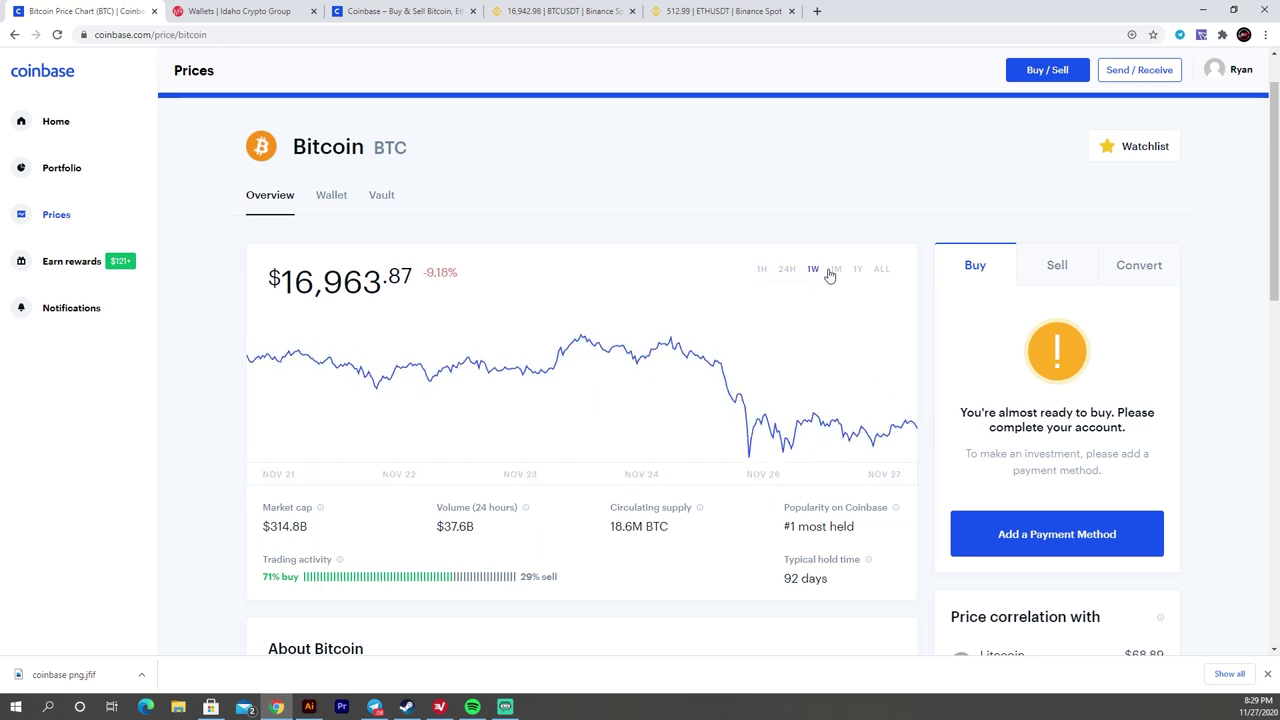
click(836, 269)
click(857, 269)
click(881, 269)
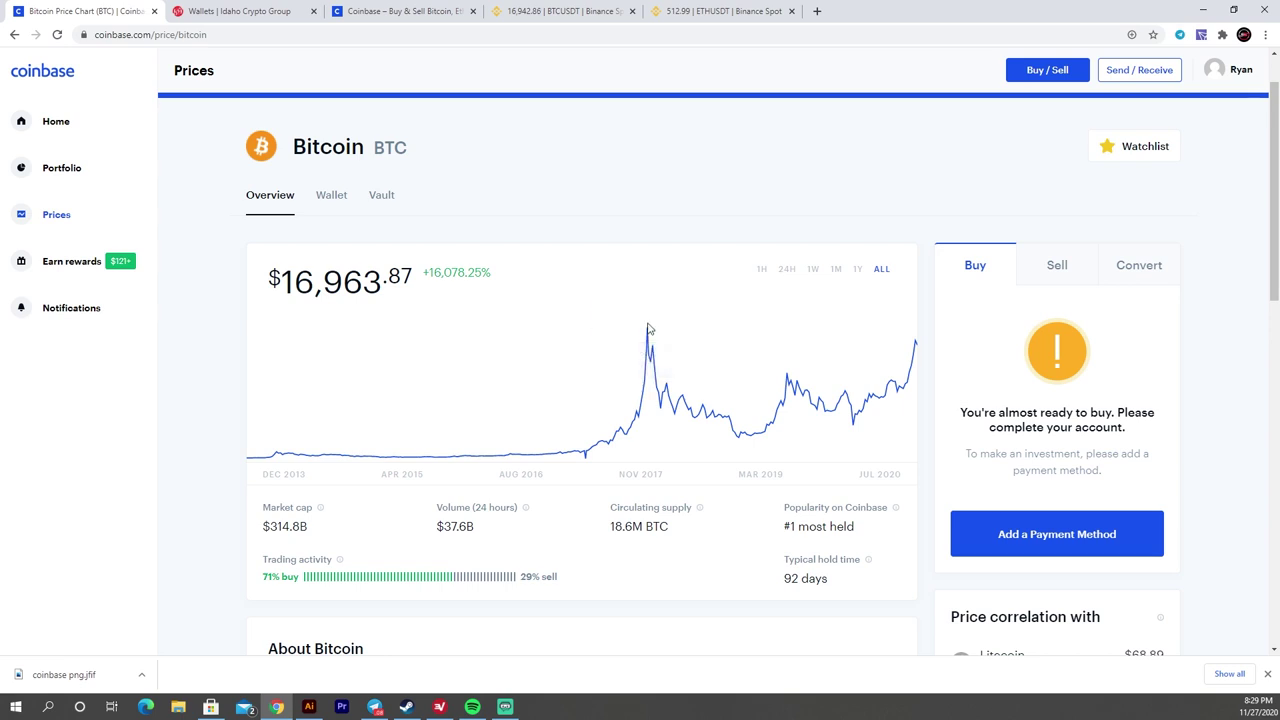
- Set the Bitcoin chart to 1Y, then open the Bitcoin wallet view
mouse_move(647, 322)
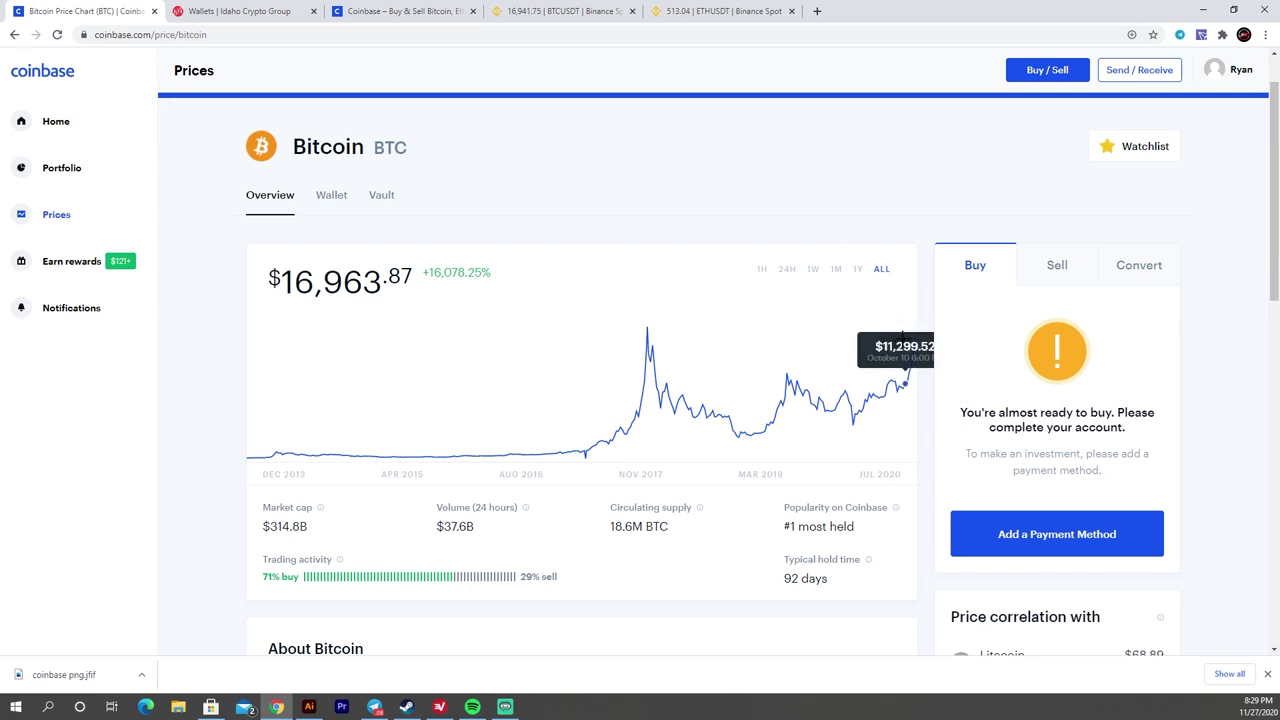
click(857, 268)
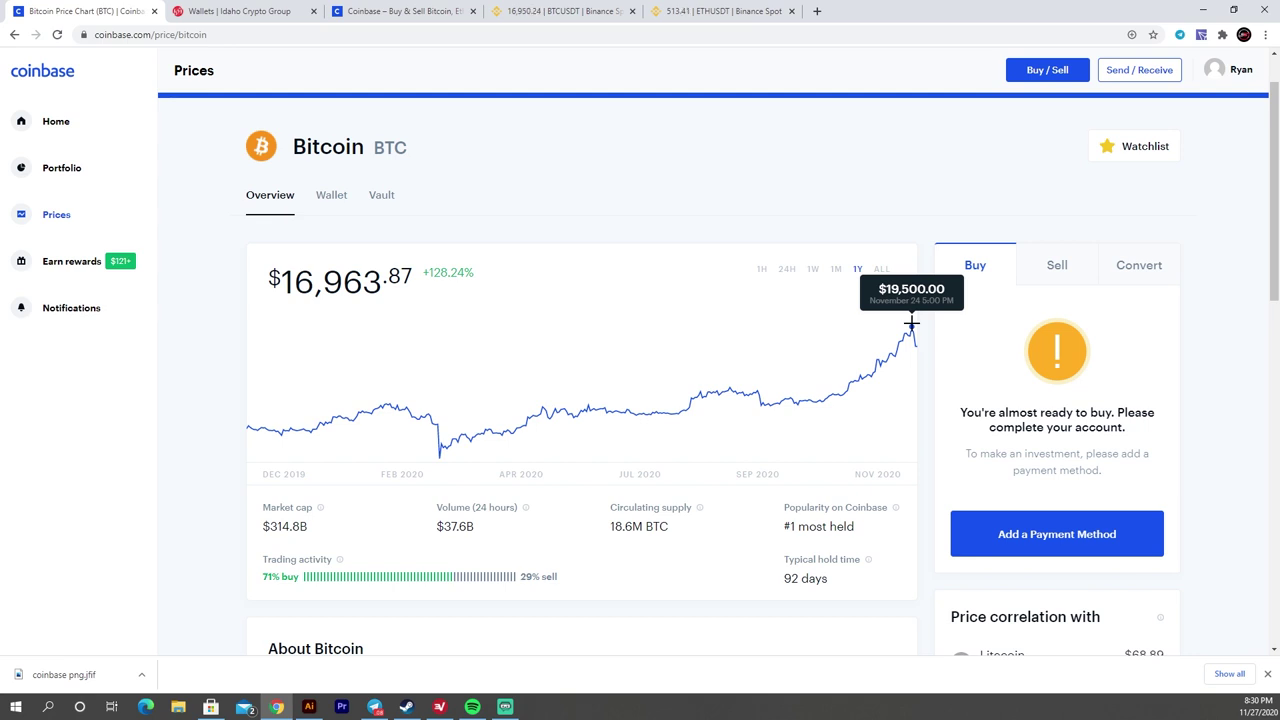
click(329, 197)
- Check the empty Bitcoin wallet, then from Home view Send / Receive and dismiss the enable-sending prompt
scroll(687, 319, down, 1)
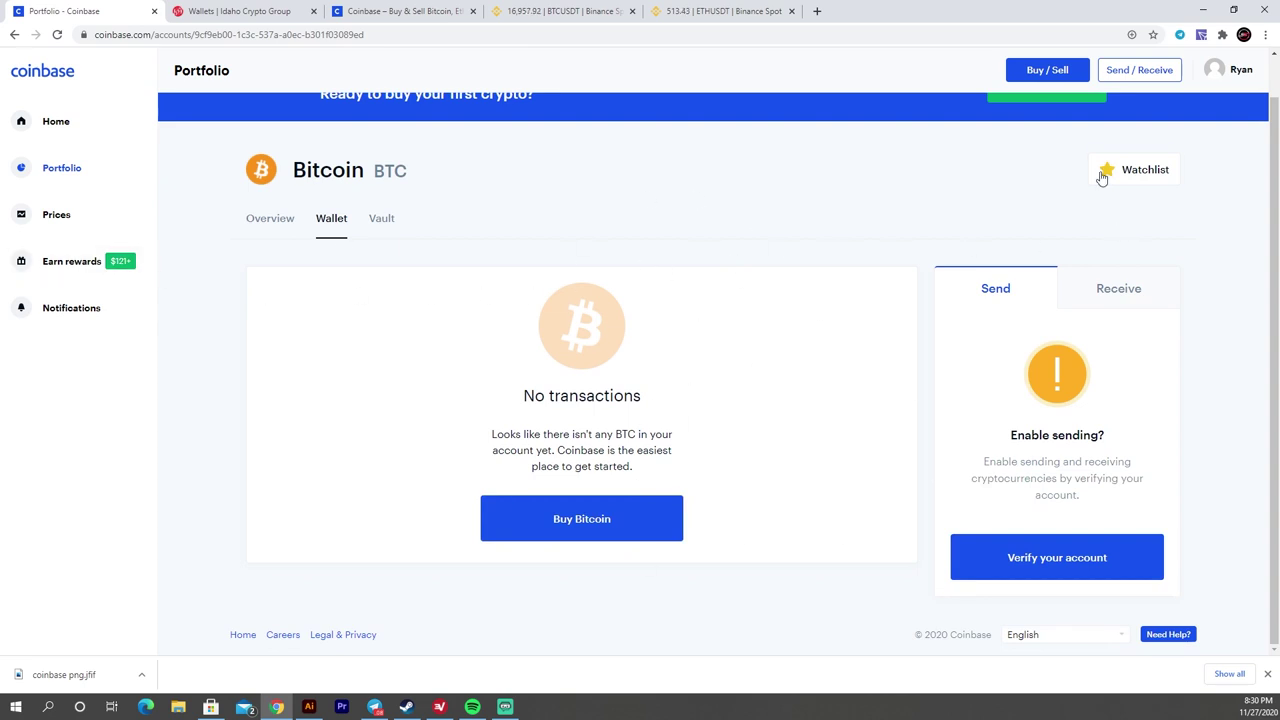
scroll(229, 303, up, 1)
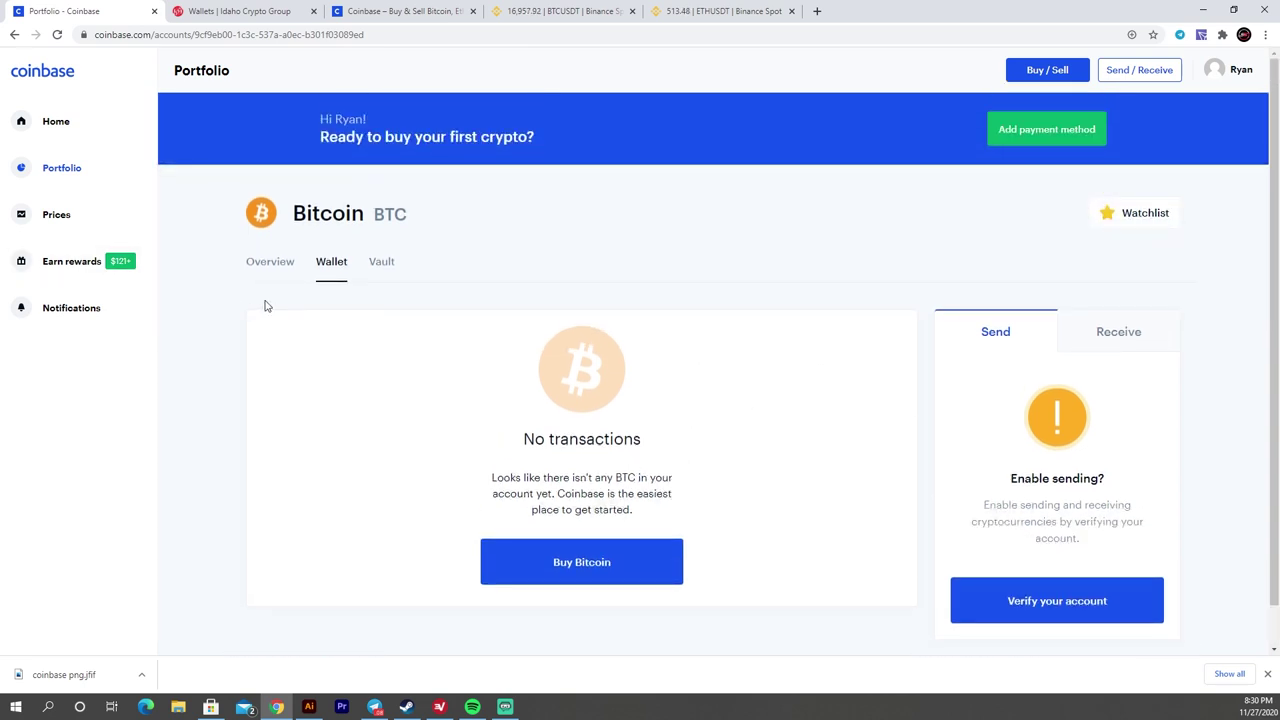
click(62, 121)
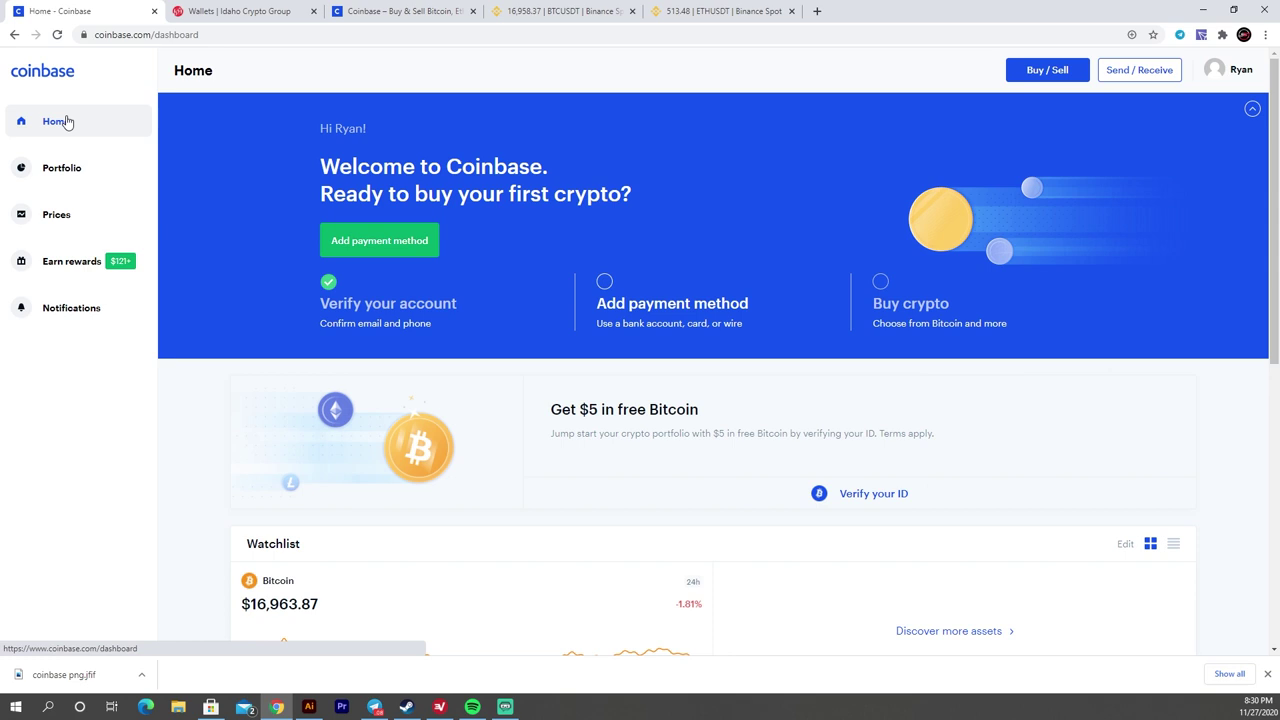
click(1157, 78)
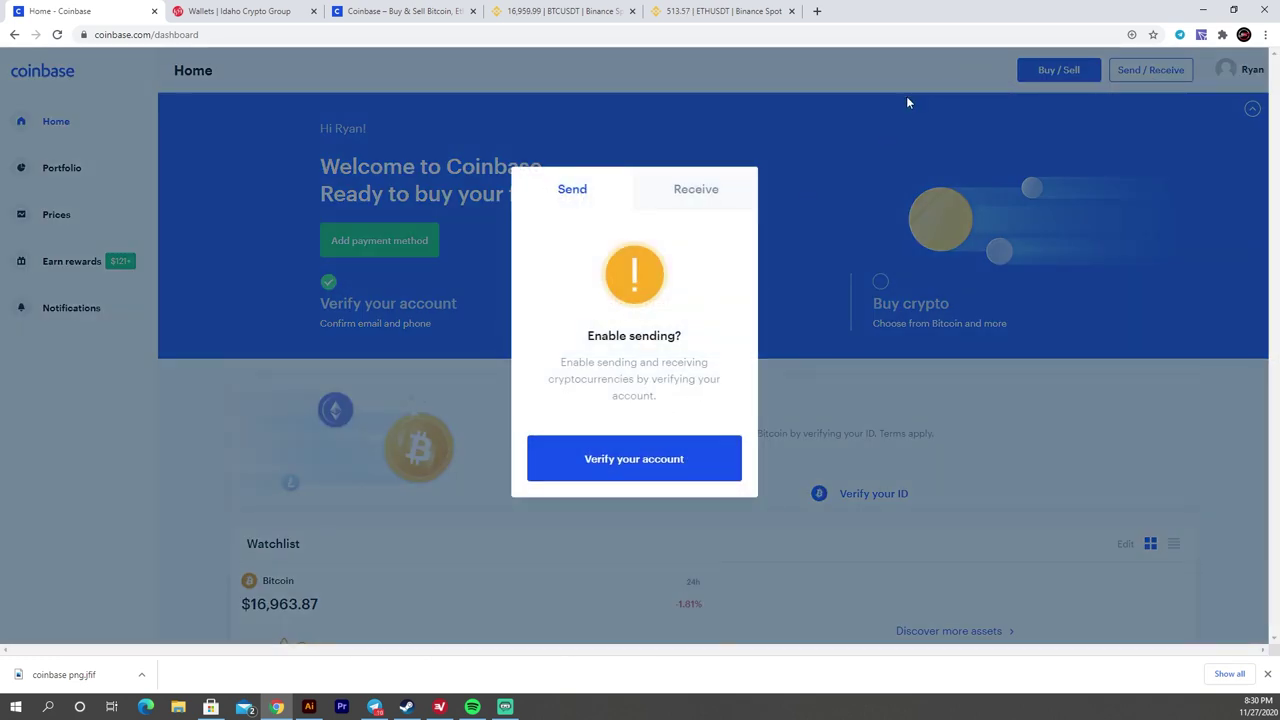
click(769, 114)
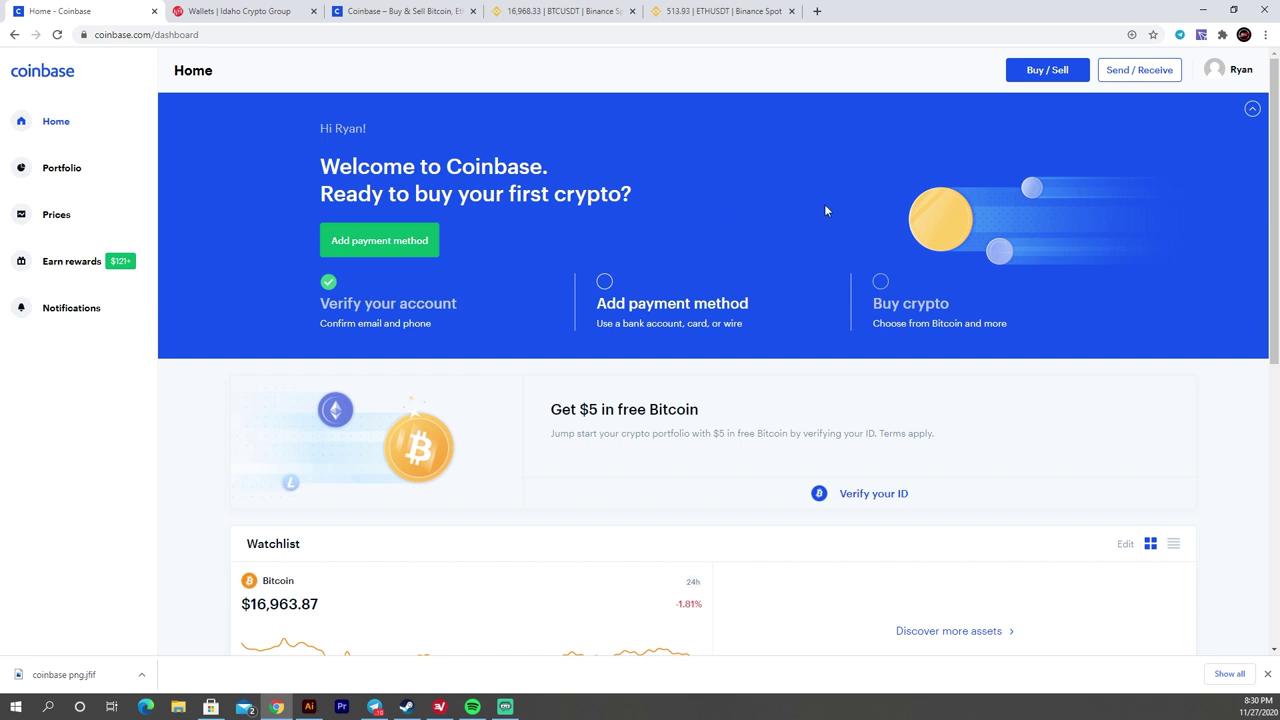
- Return to the Wallets | Idaho Crypto Group tab and go to the site's HOME page
click(250, 10)
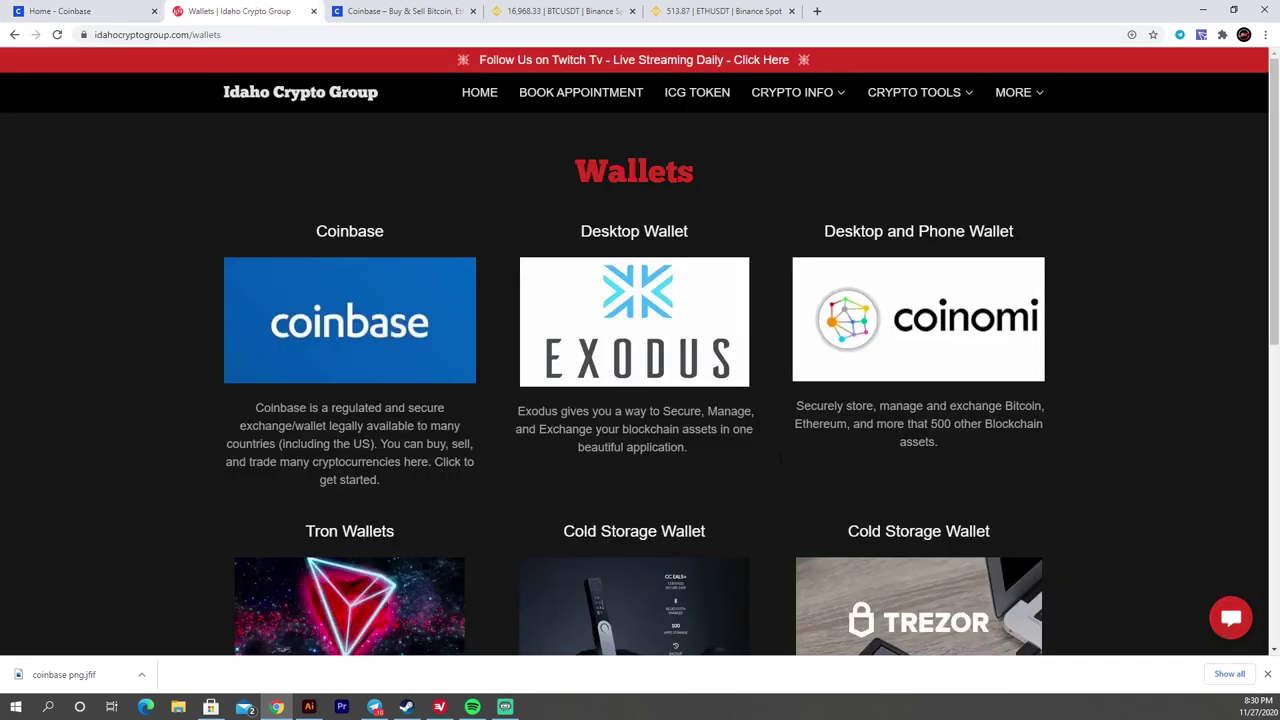
click(480, 98)
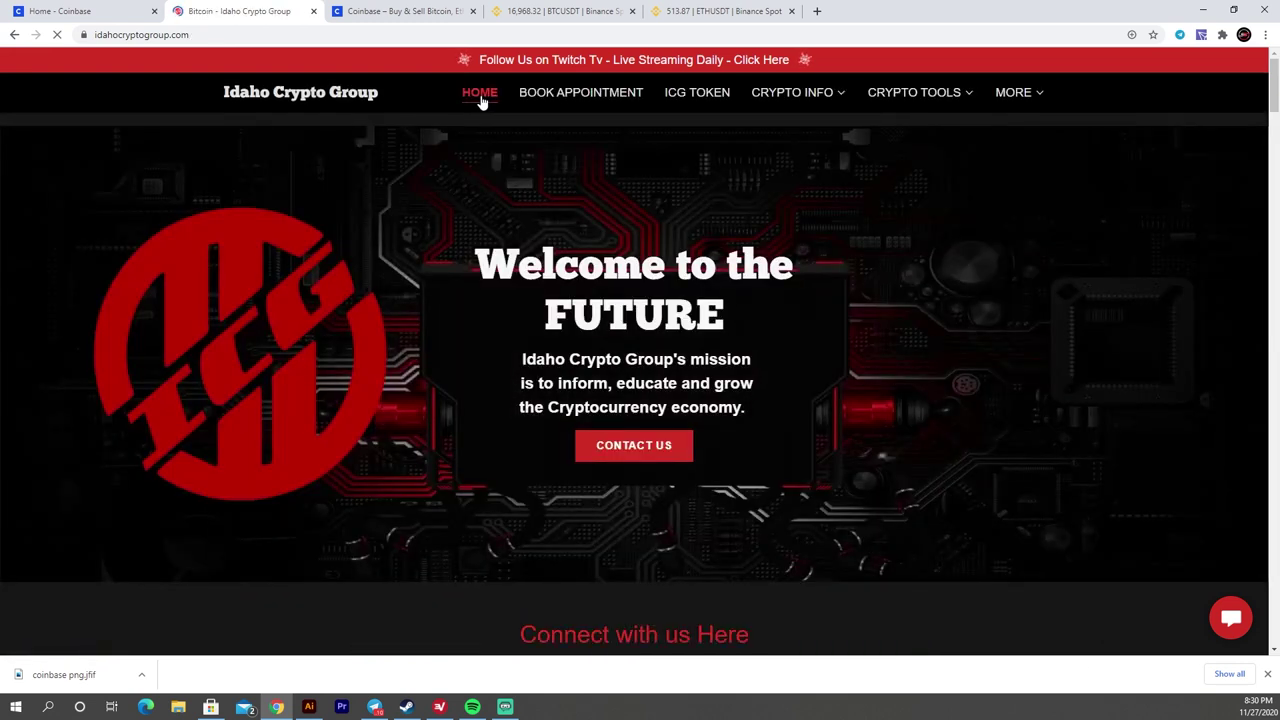